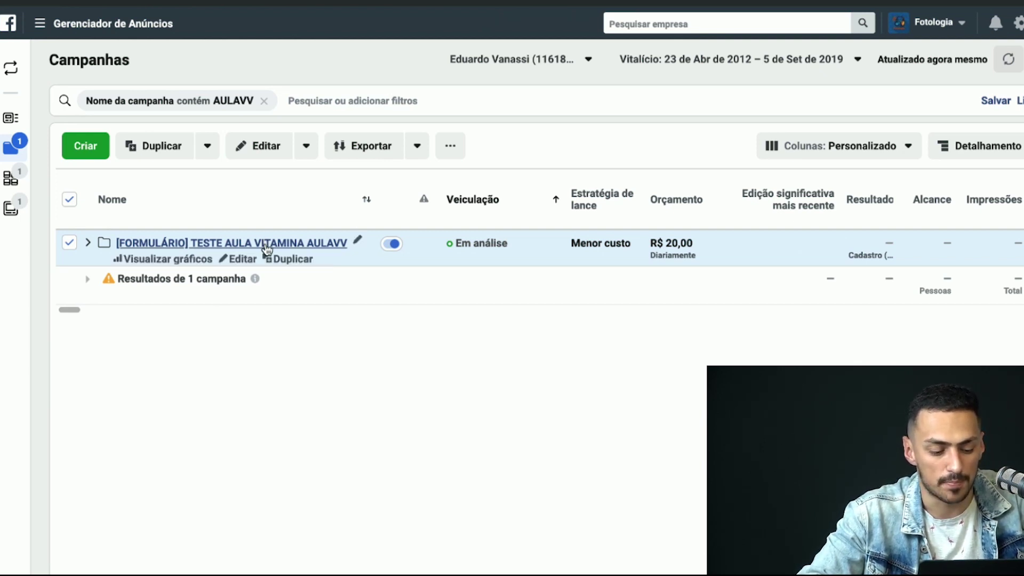
- Duplicate the campaign [FORMULÁRIO] TESTE AULA VITAMINA AULAVV twice, making one copy each time
left_click(279, 261)
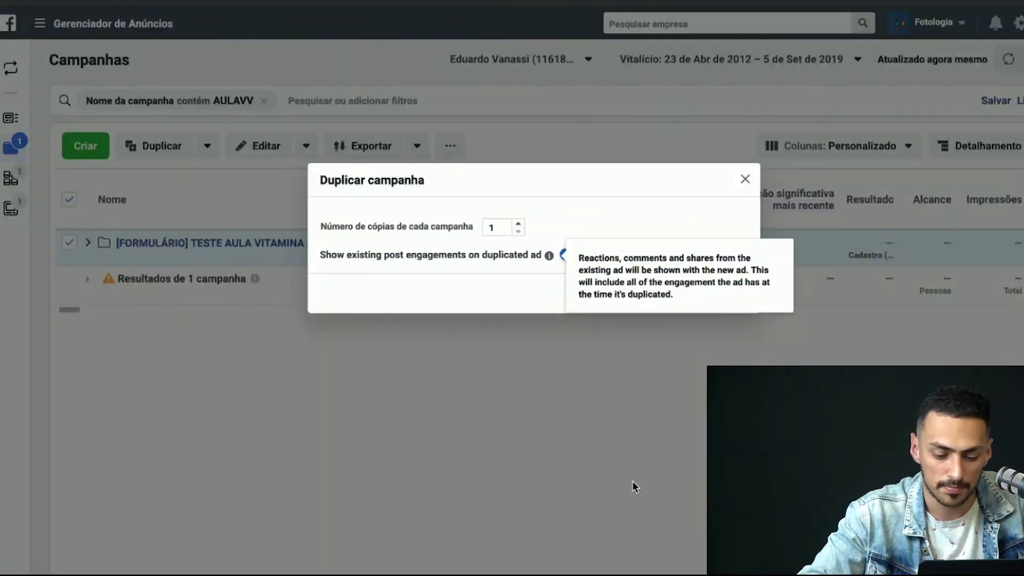
left_click(733, 294)
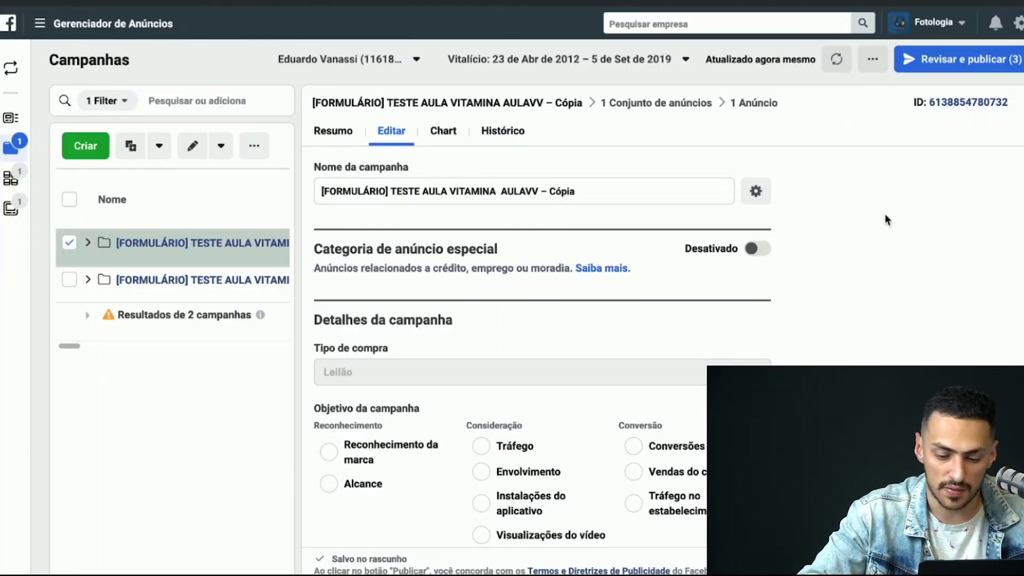
left_click(1020, 101)
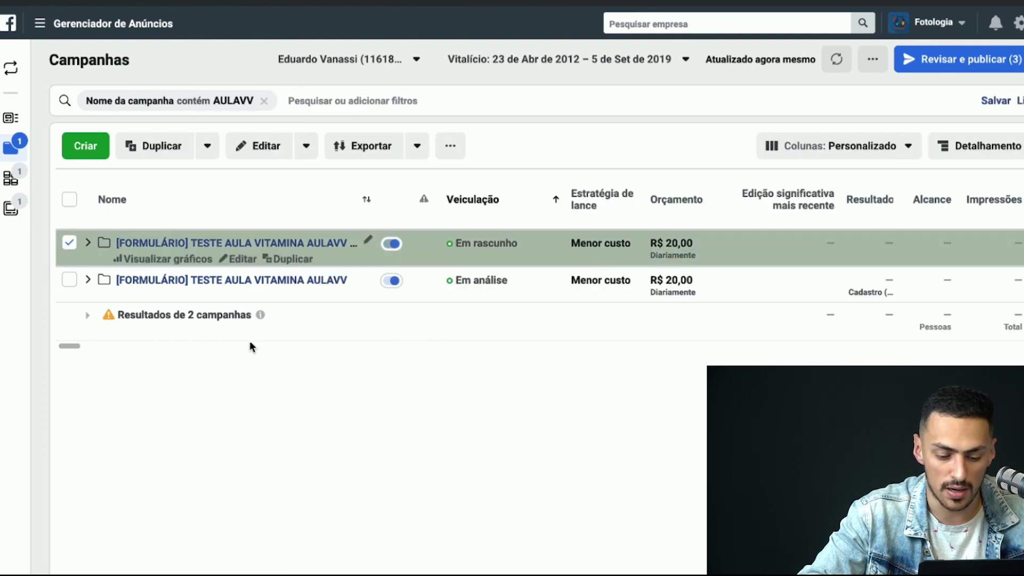
mouse_move(287, 298)
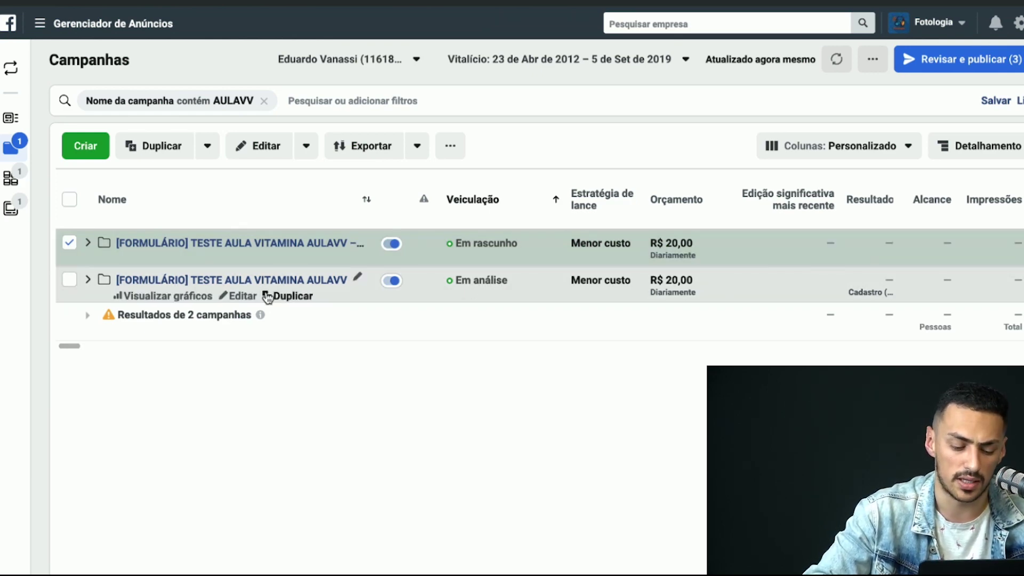
left_click(287, 297)
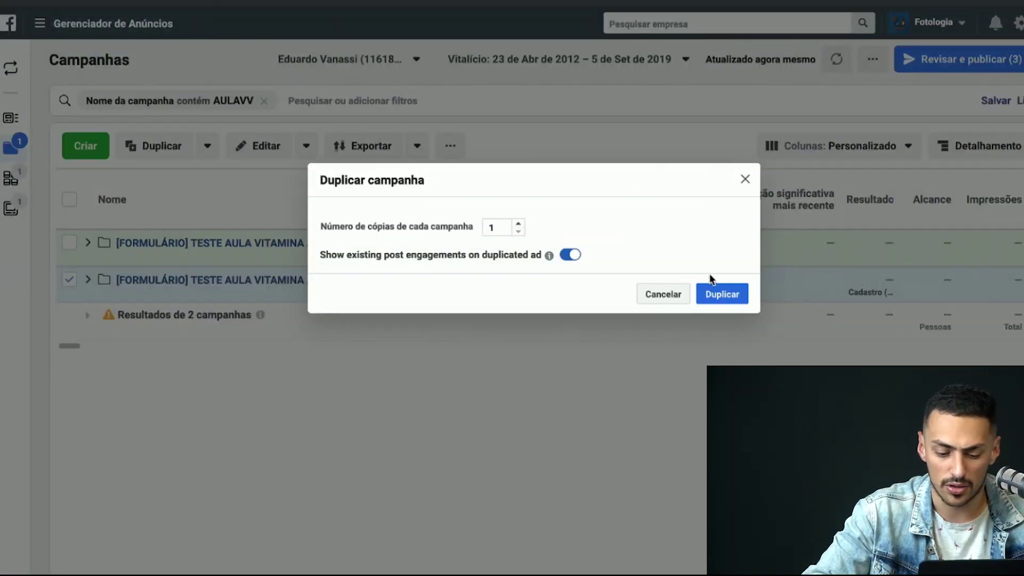
left_click(723, 293)
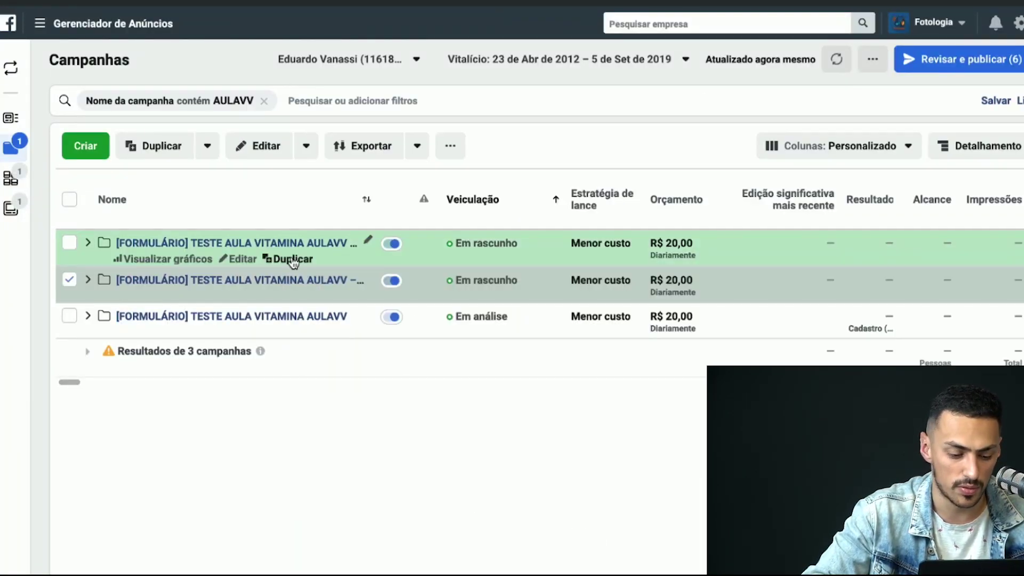
- Rename the first campaign copy as [FORMULÁRIO] TESTE DE PÚBLICO - PUBLICO A and save it as a draft
left_click(366, 277)
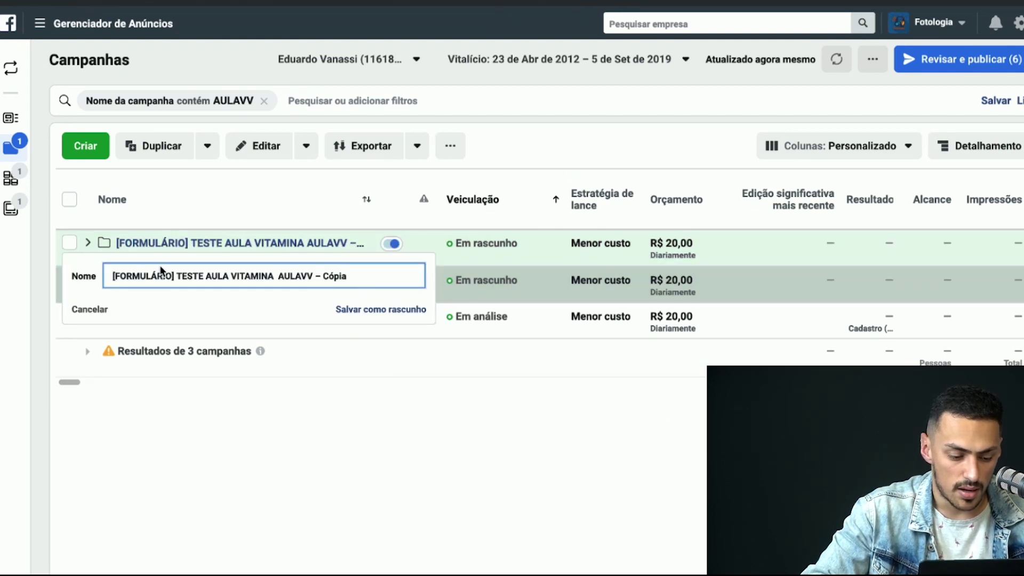
left_click_drag(176, 275, 343, 277)
left_click(357, 275)
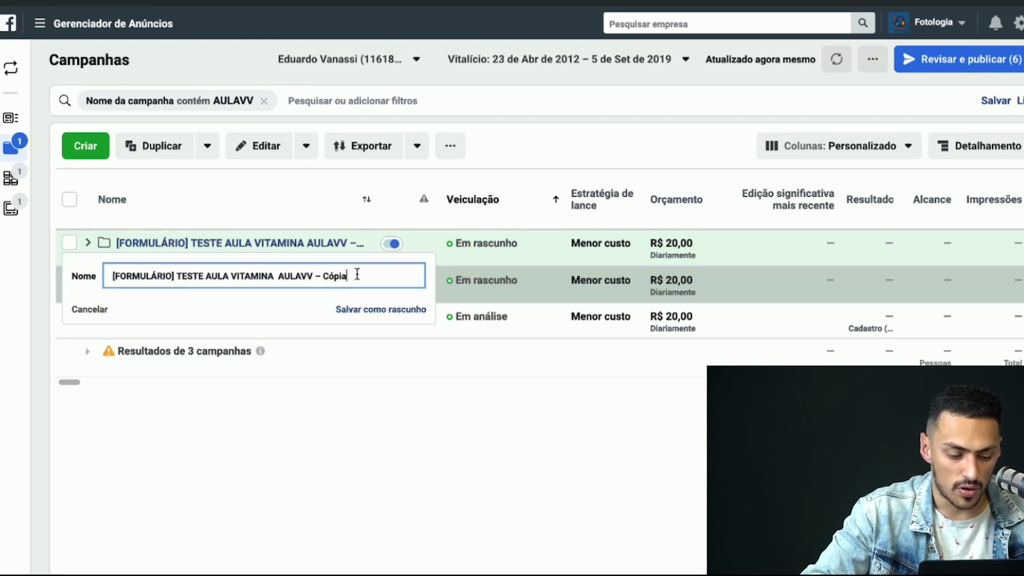
left_click_drag(202, 276, 630, 278)
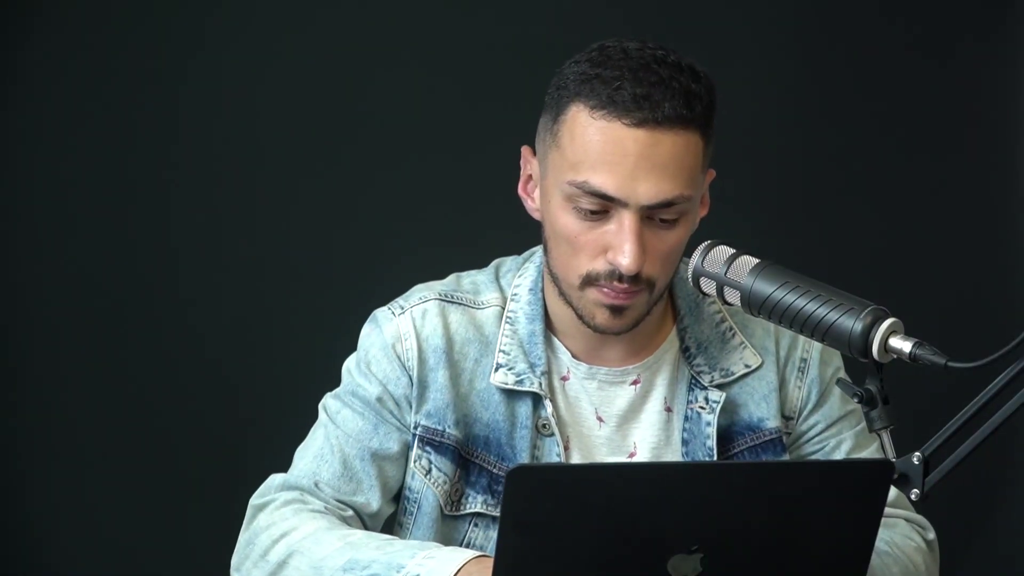
type("PÚBLICO - PUBLICO A")
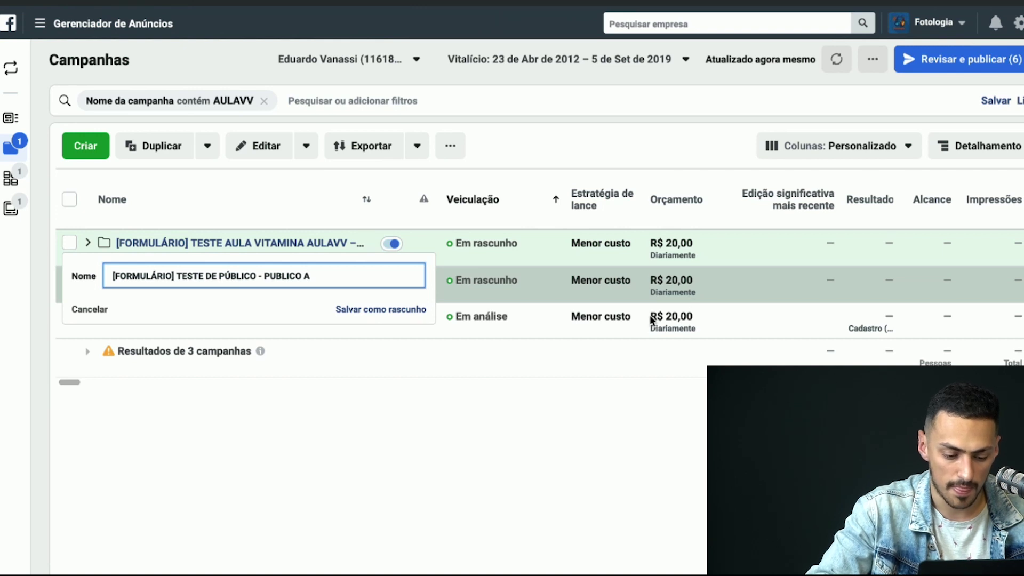
left_click(397, 310)
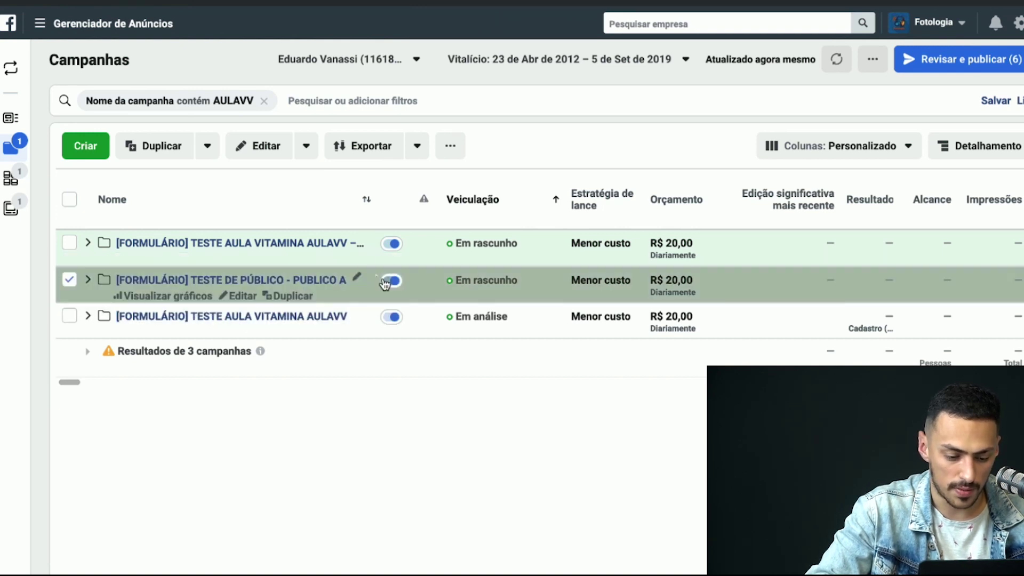
- Rename the other copy as [FORMULÁRIO] TESTE DE PÚBLICO - PUBLICO B, save it as a draft, and switch off the original campaign
left_click(366, 238)
type("[FORMULÁRIO] TESTE DE PÚBLICO - PUBLICO A")
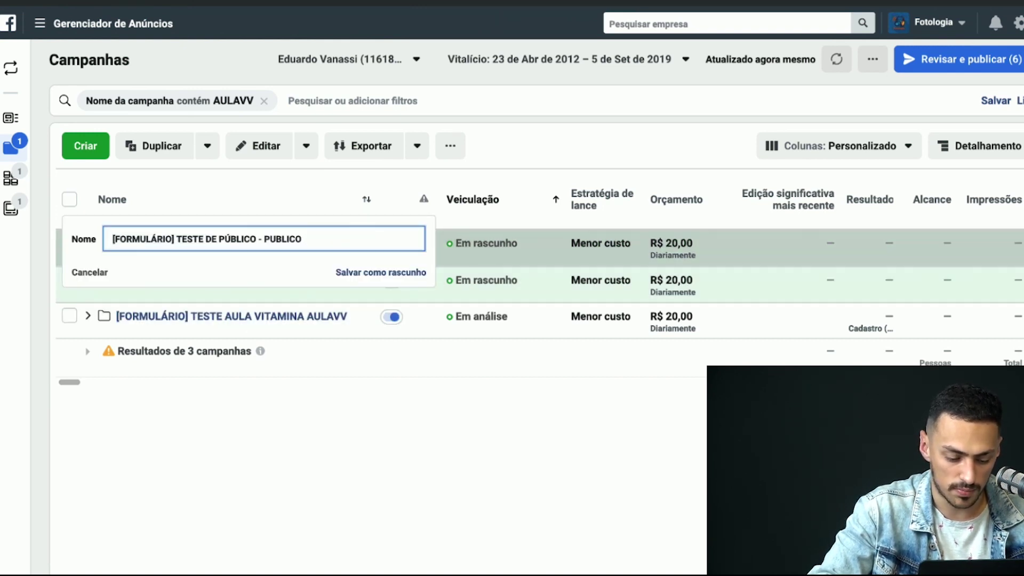
left_click(373, 272)
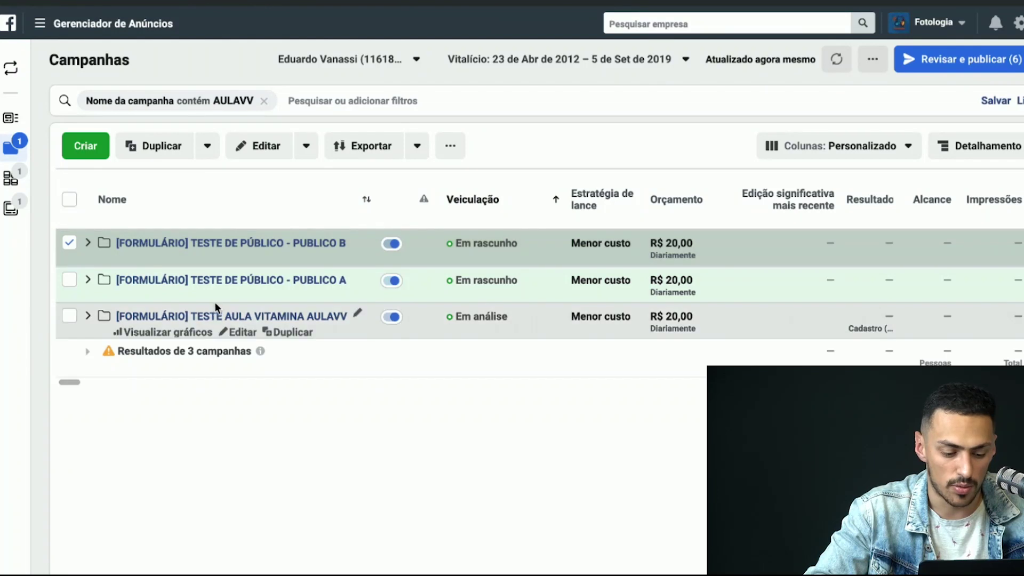
left_click(393, 318)
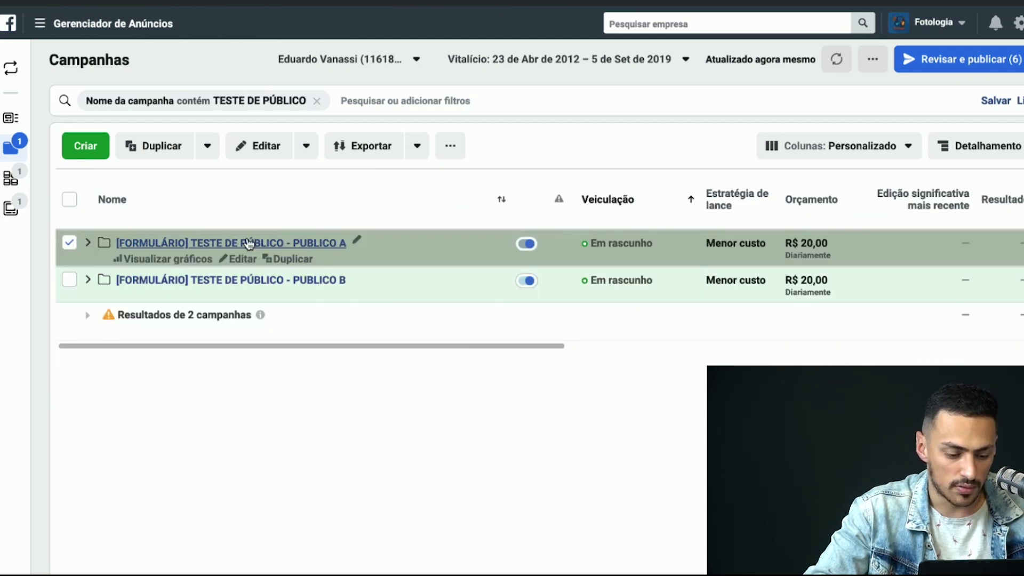
- Edit the 01 - PUBLICO A ad set in the PUBLICO A campaign and start a new audience instead of the saved one
left_click(249, 243)
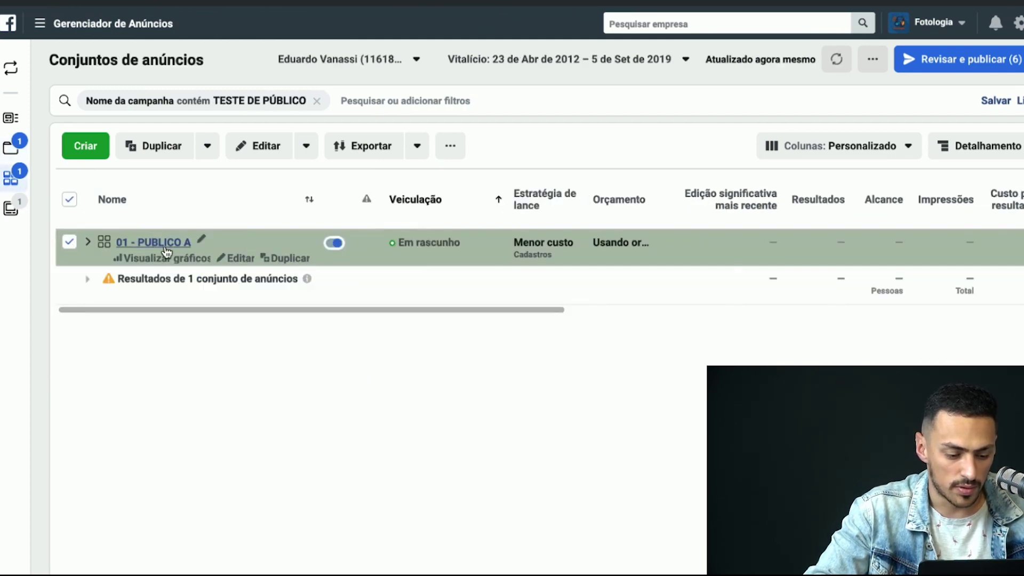
left_click(240, 259)
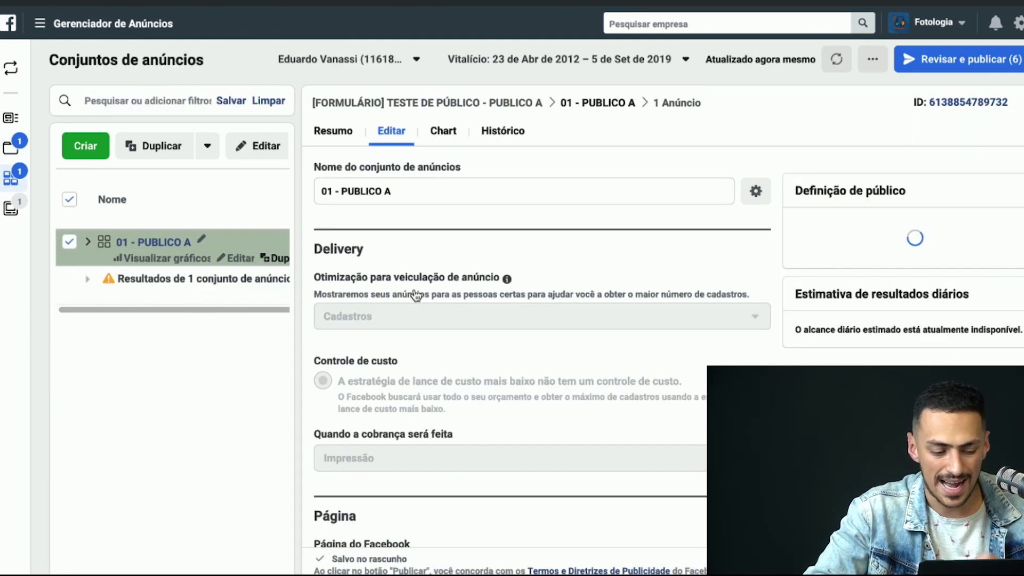
scroll(479, 395, "down", 5)
scroll(479, 392, "down", 9)
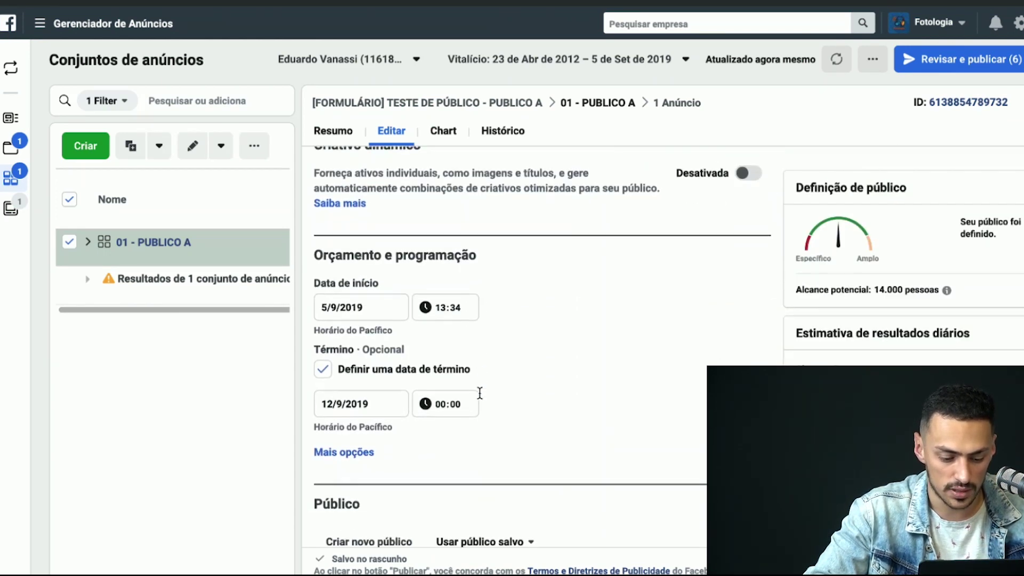
left_click(480, 323)
scroll(382, 236, "down", 2)
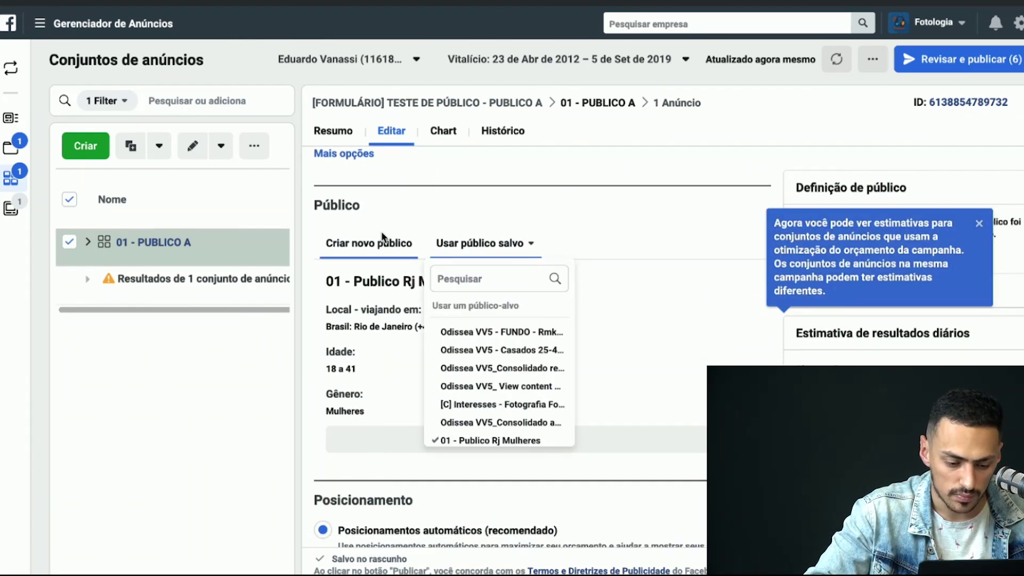
left_click(389, 246)
left_click(424, 302)
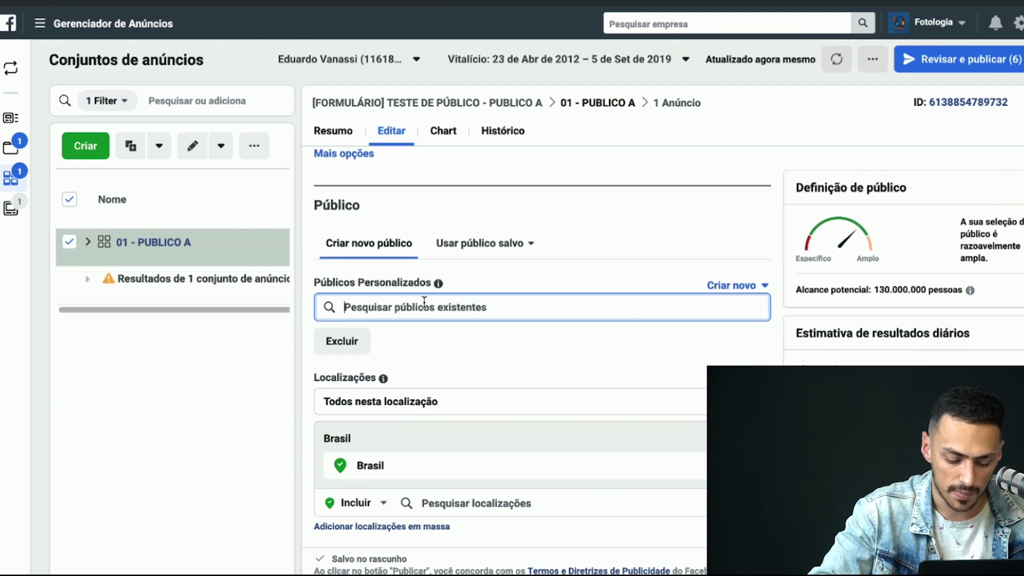
type("CAXIAS")
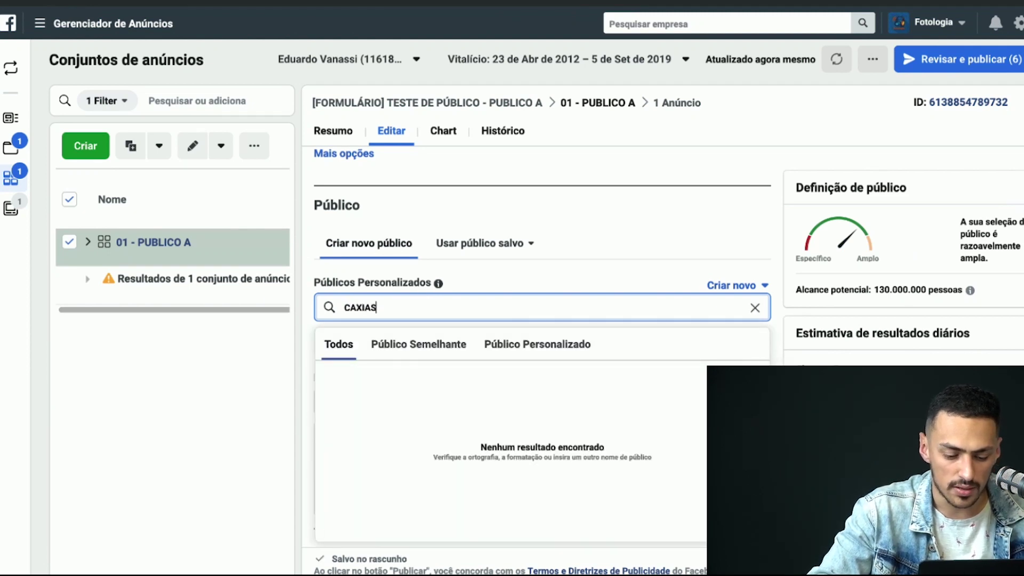
left_click(193, 360)
- Replace Brasil with the city Caxias do Sul, Rio Grande do Sul, as the audience location
scroll(376, 339, "down", 1)
mouse_move(383, 307)
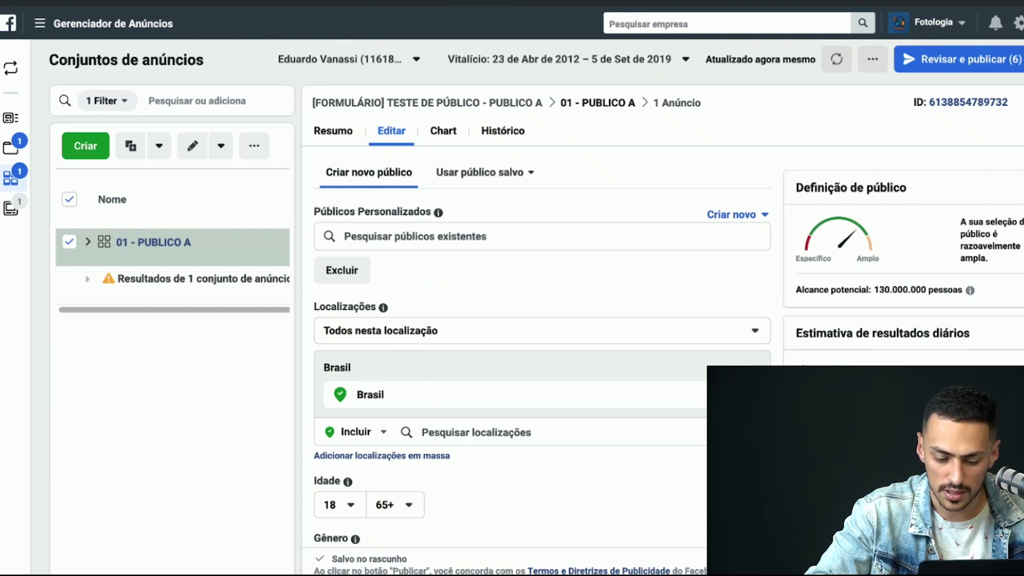
left_click(559, 395)
key("BackSpace")
type("v")
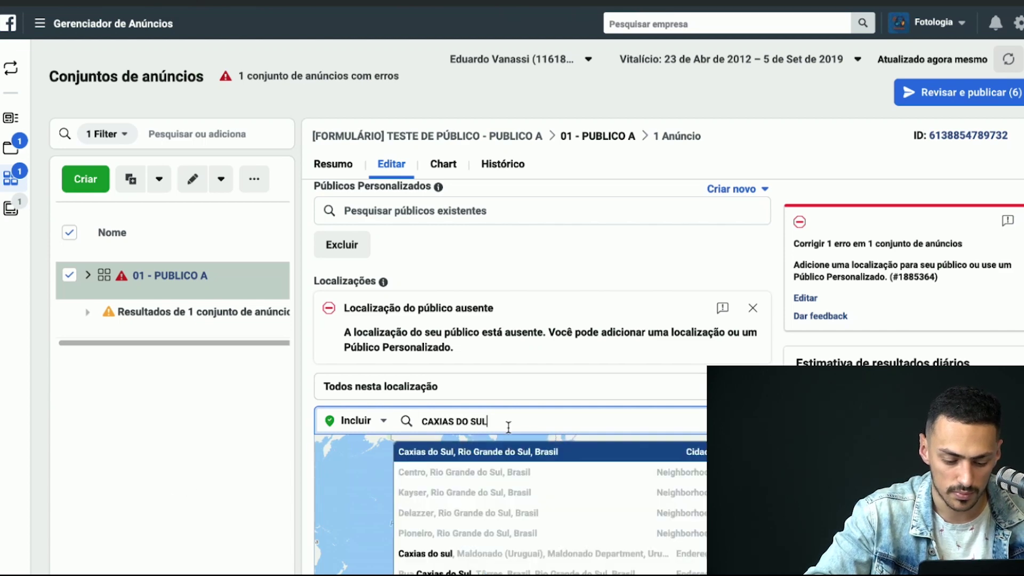
left_click(523, 457)
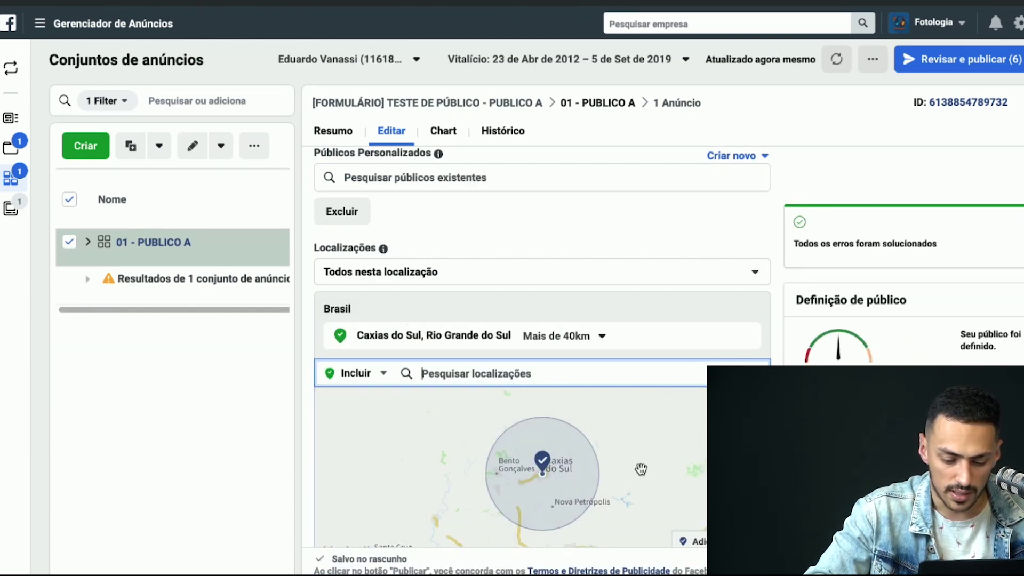
scroll(679, 431, "down", 1)
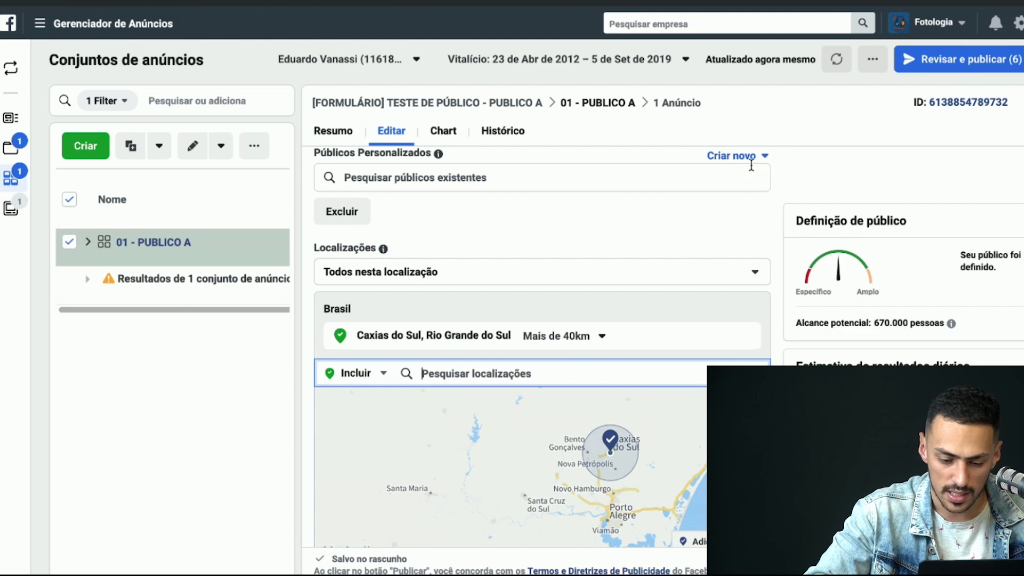
- Set the audience age range to 23–44 and the gender to Mulheres
scroll(751, 165, "down", 5)
left_click(340, 310)
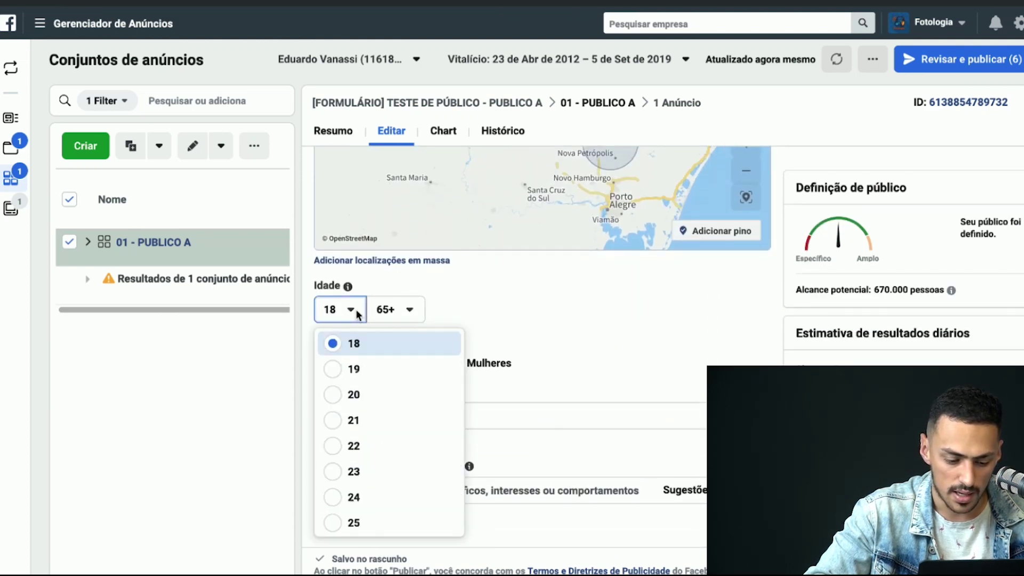
scroll(363, 389, "down", 1)
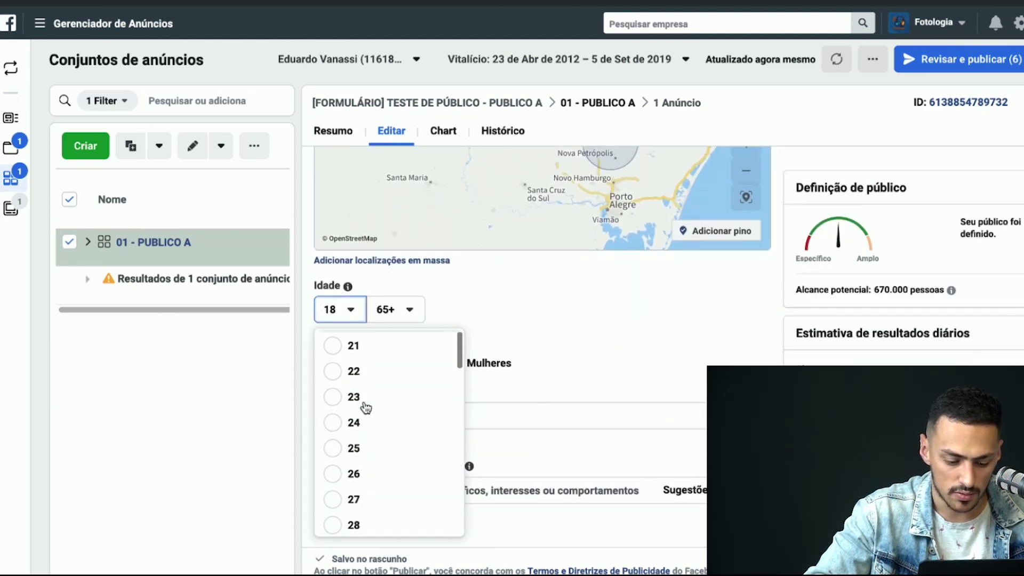
left_click(398, 310)
scroll(417, 388, "up", 5)
scroll(415, 388, "down", 4)
scroll(414, 389, "up", 2)
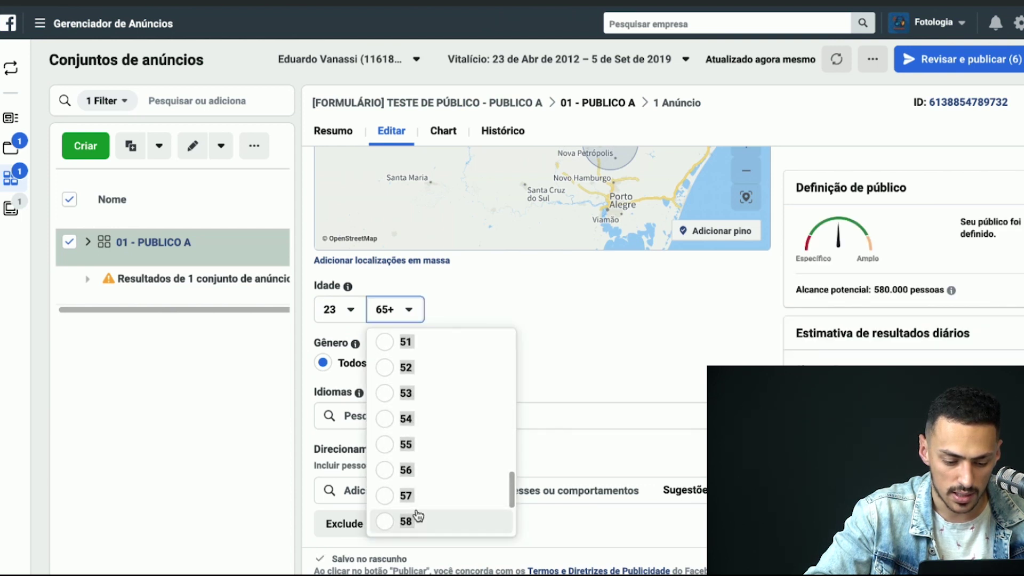
scroll(439, 396, "up", 5)
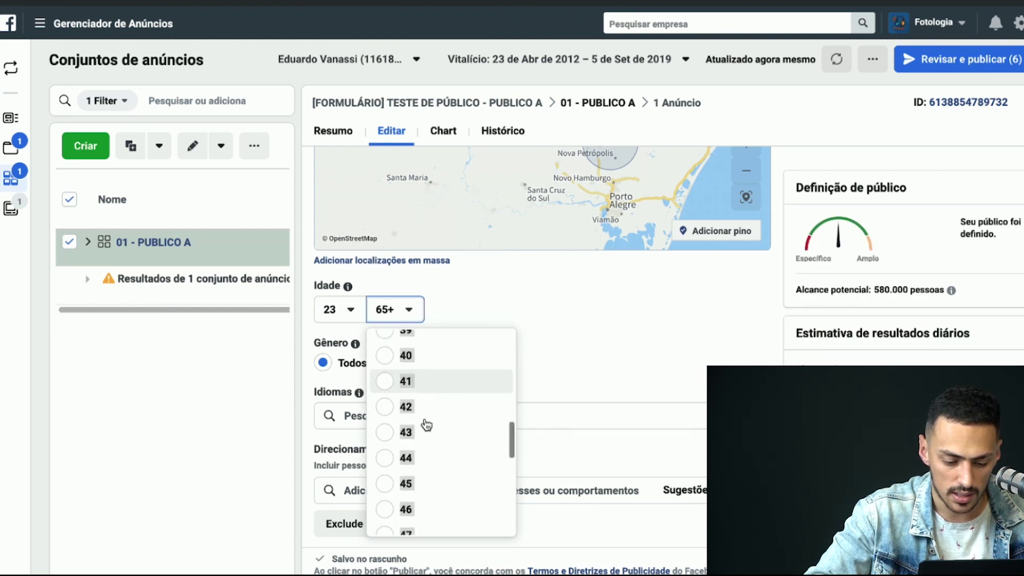
left_click(422, 460)
left_click(452, 363)
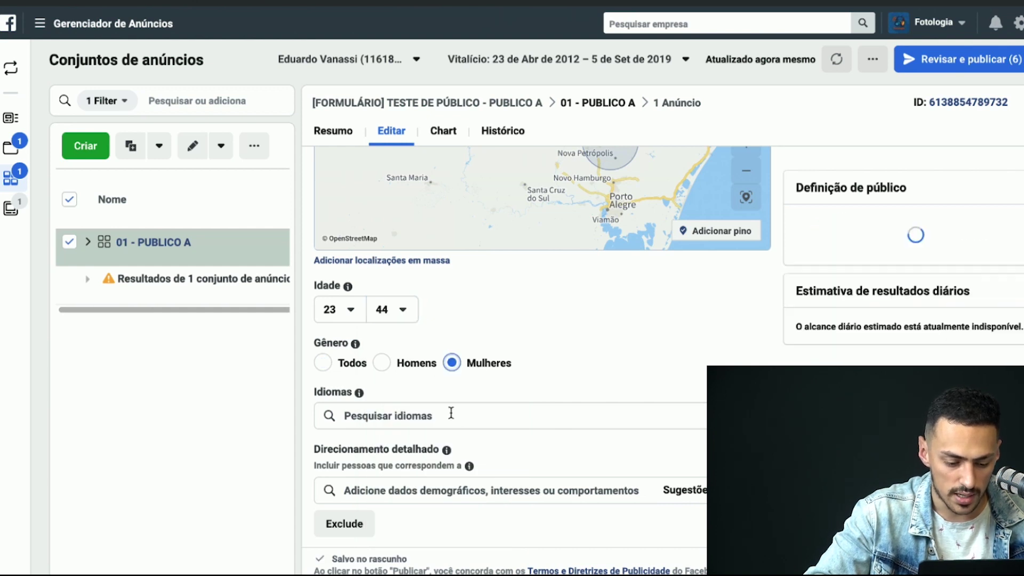
- Search the detailed targeting for "filho" and include Pais com filhos adultos (18-26 anos)
scroll(323, 403, "down", 3)
left_click(525, 326)
type("v")
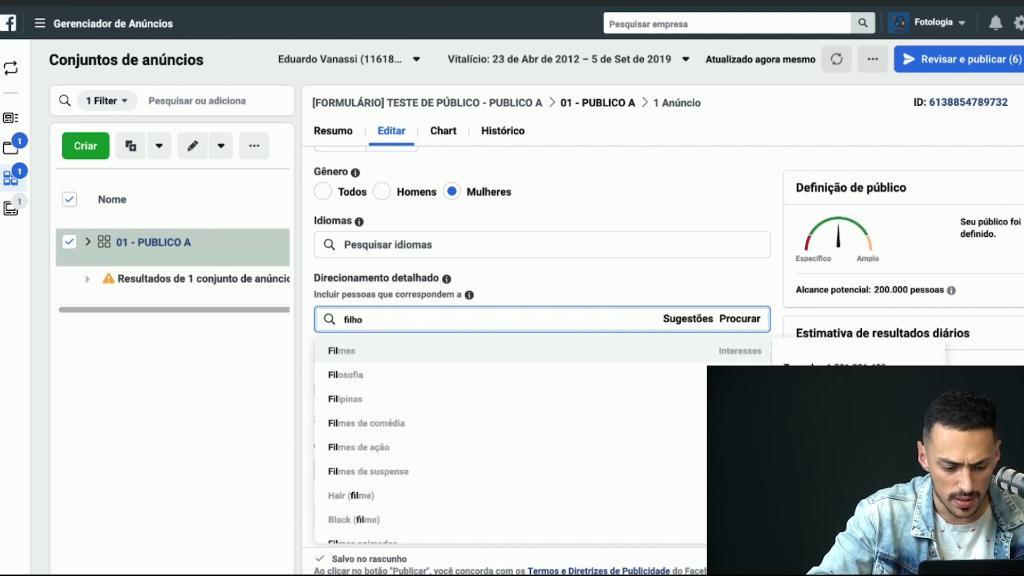
scroll(531, 414, "down", 2)
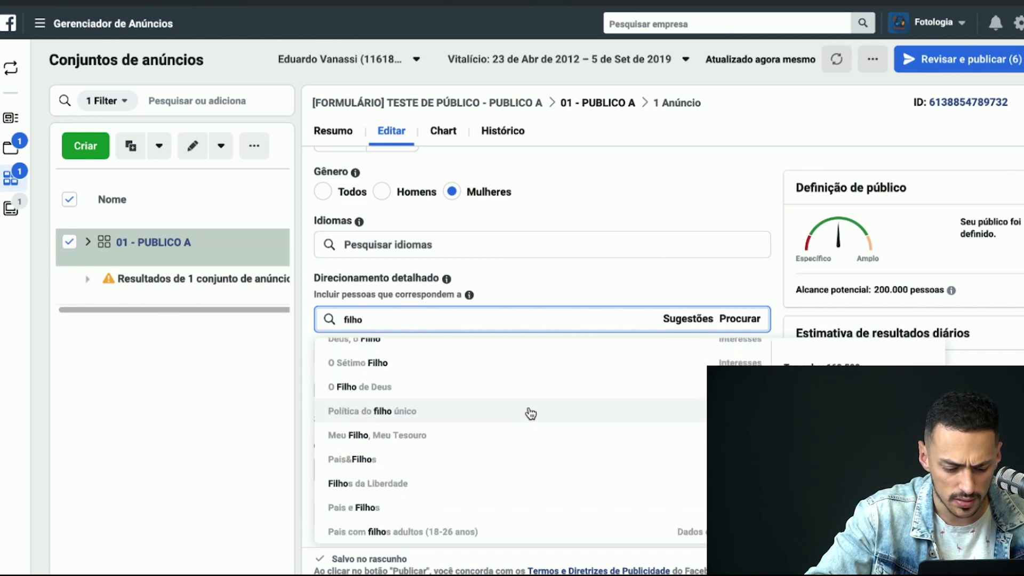
left_click(473, 531)
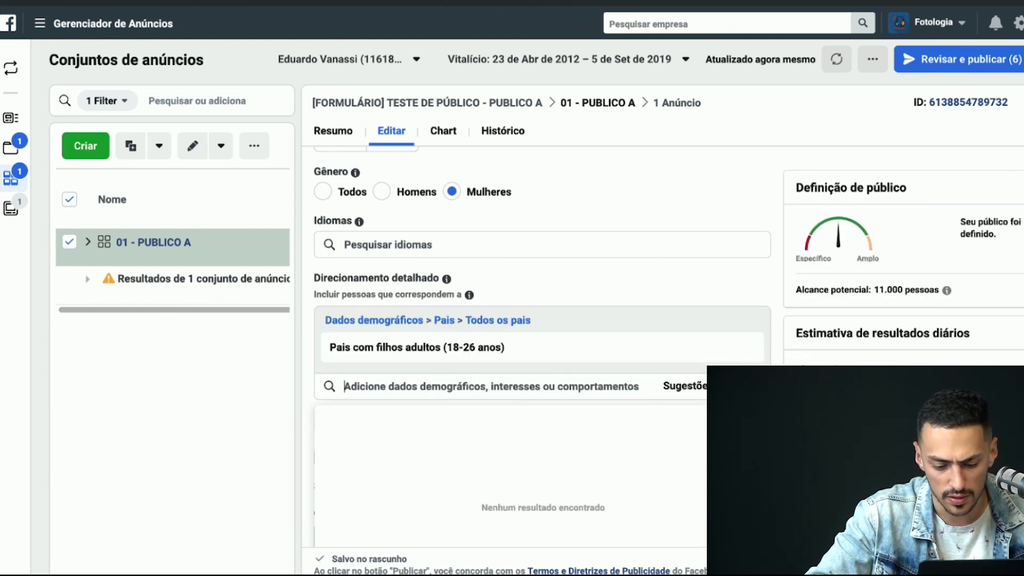
- Include parents of children aged 8-12, 6 a 8, 3 a 5 and 1 a 2 anos from the detailed targeting suggestions
left_click(696, 390)
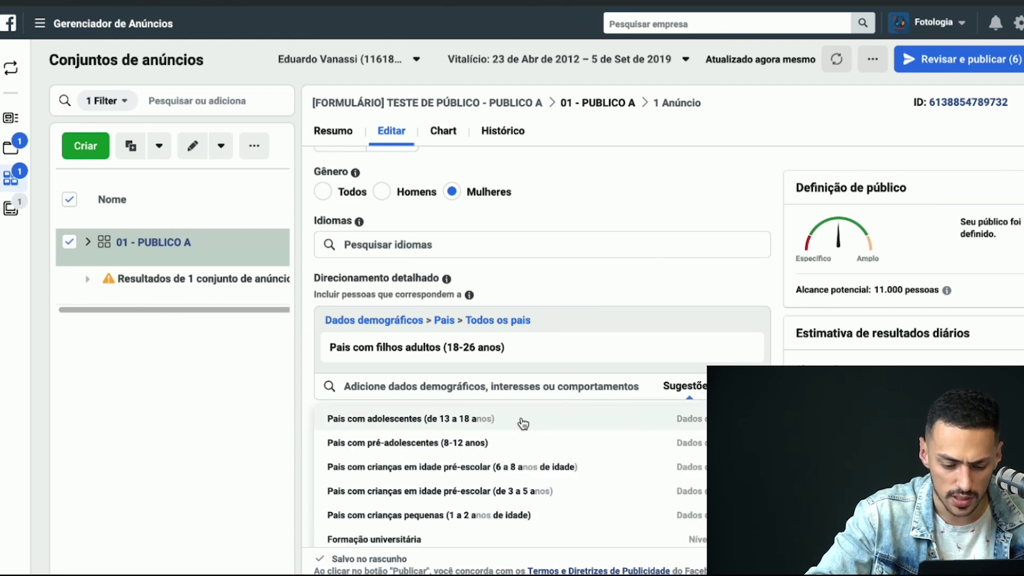
left_click(522, 442)
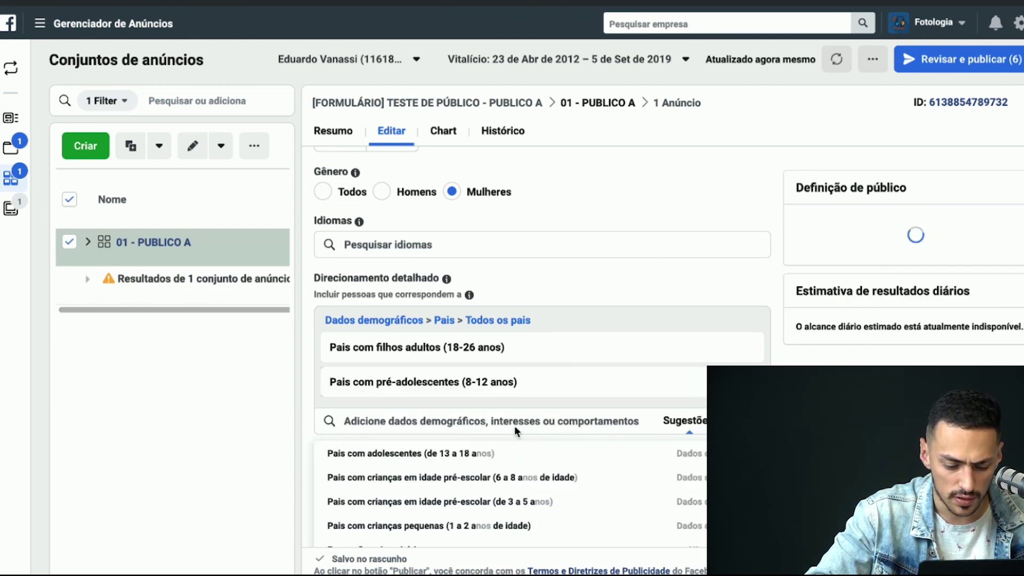
left_click(526, 457)
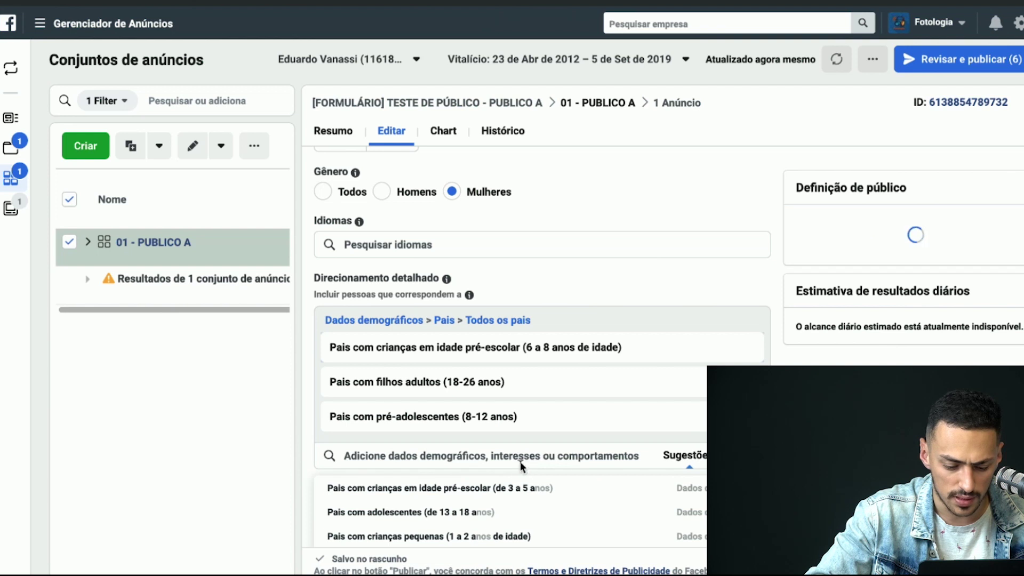
left_click(525, 488)
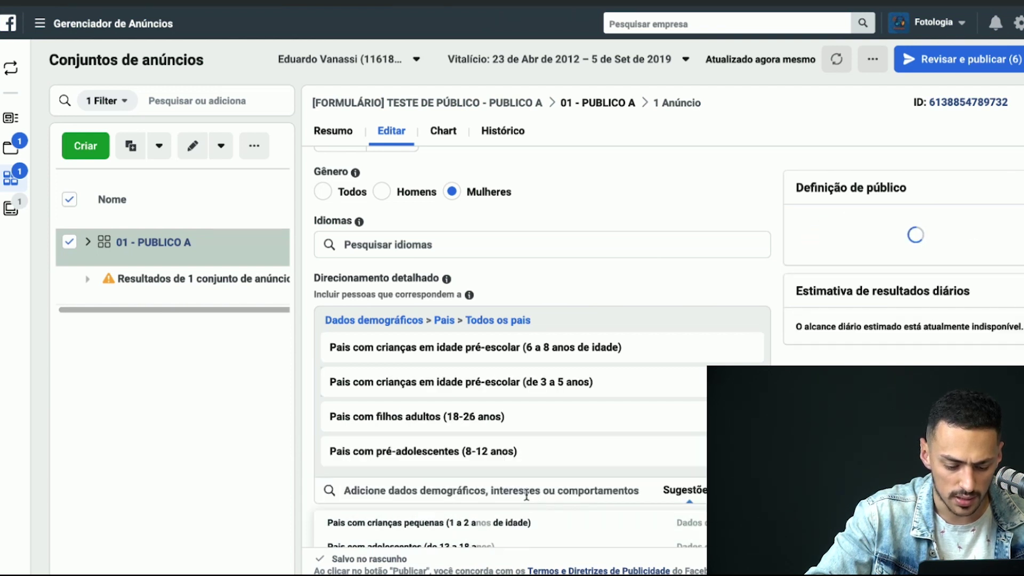
left_click(521, 525)
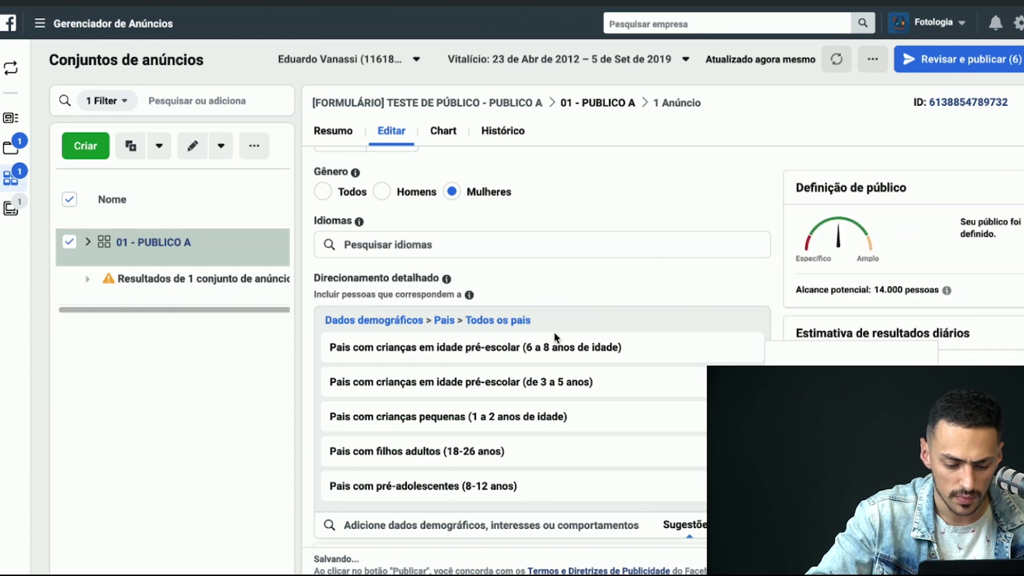
- Add Pais recentes (0-12 meses) and Pais com adolescentes (de 13 a 18 anos) to the detailed targeting
scroll(553, 337, "down", 3)
left_click(521, 378)
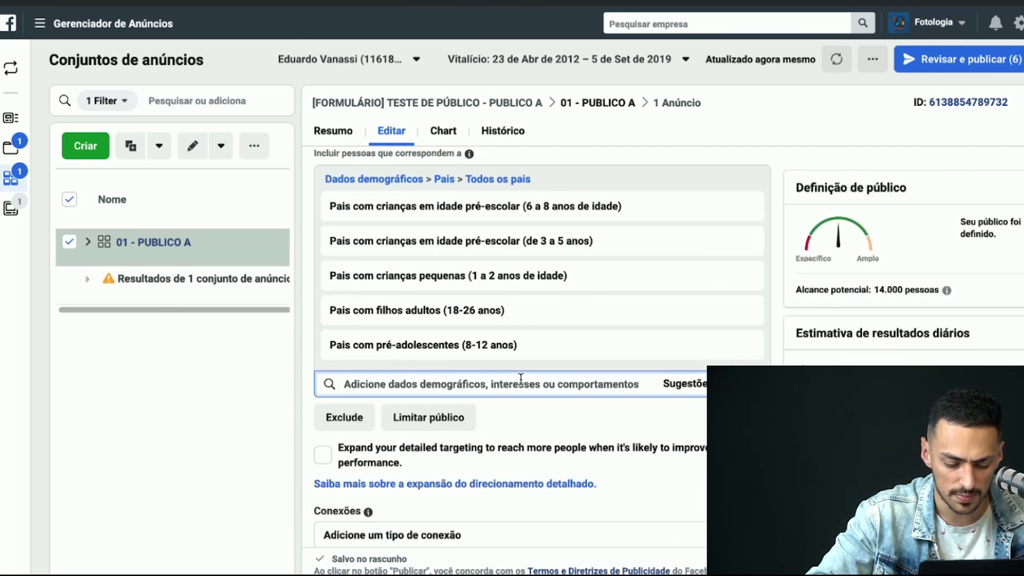
left_click(667, 382)
left_click(528, 420)
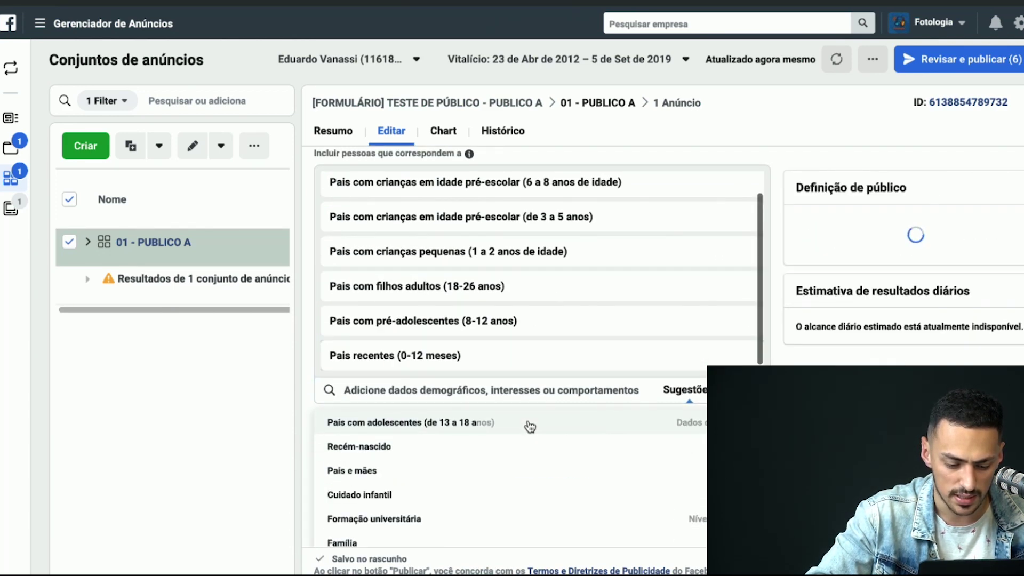
left_click(539, 428)
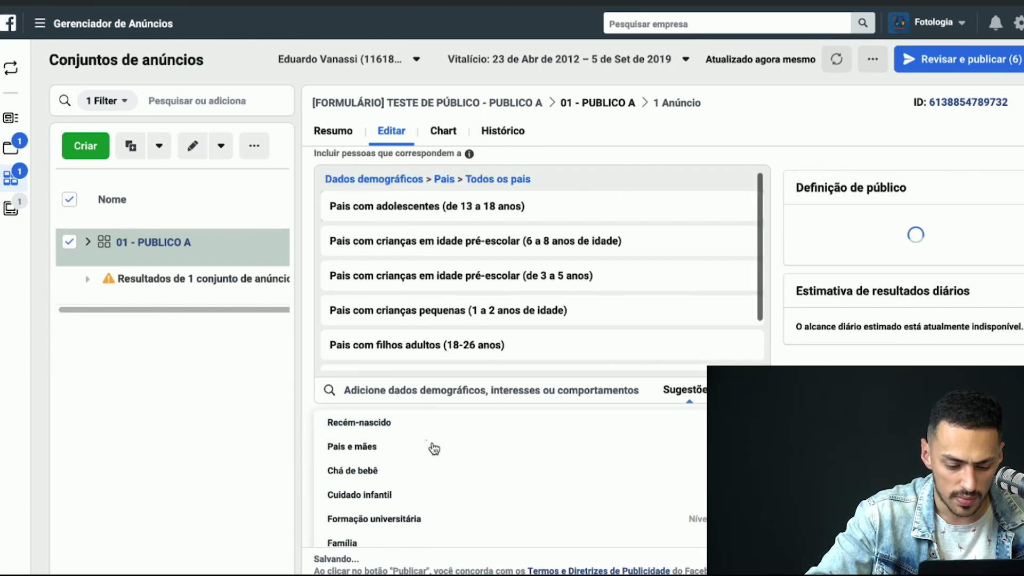
- Remove Pais com filhos adultos (18-26 anos) from the included detailed targeting
scroll(551, 271, "up", 2)
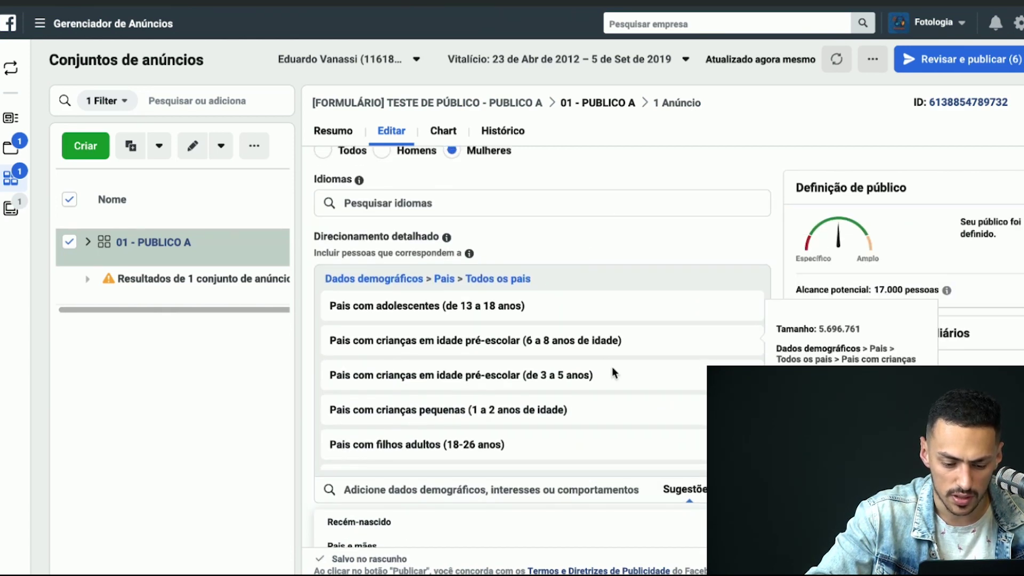
scroll(689, 379, "up", 2)
scroll(687, 335, "down", 3)
scroll(681, 355, "down", 1)
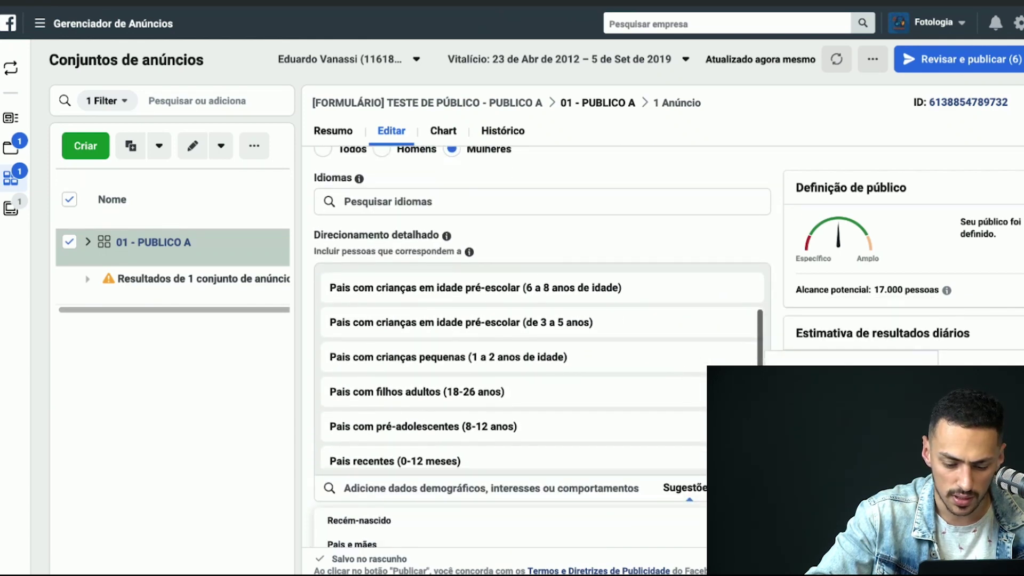
left_click(747, 391)
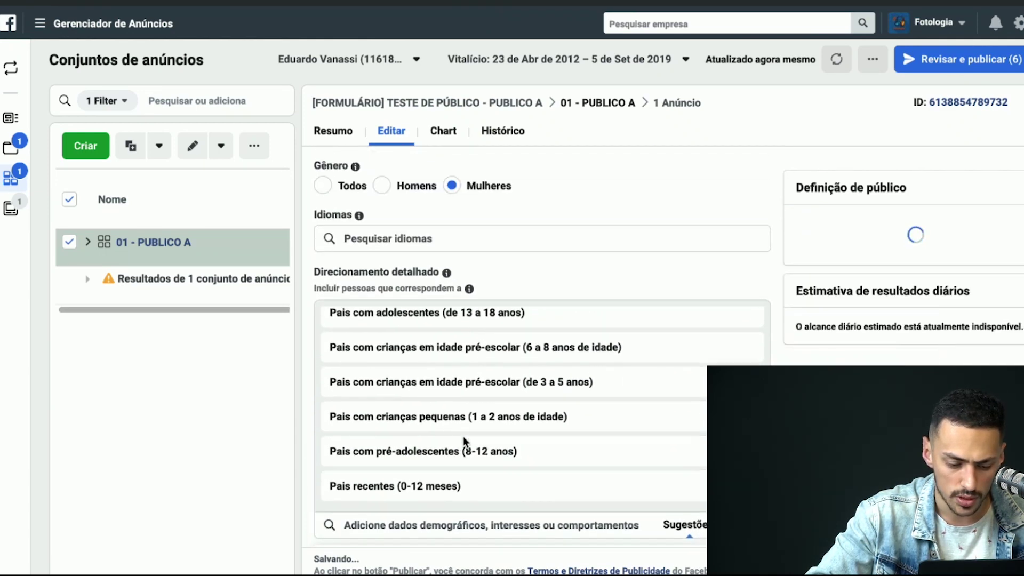
scroll(386, 421, "up", 5)
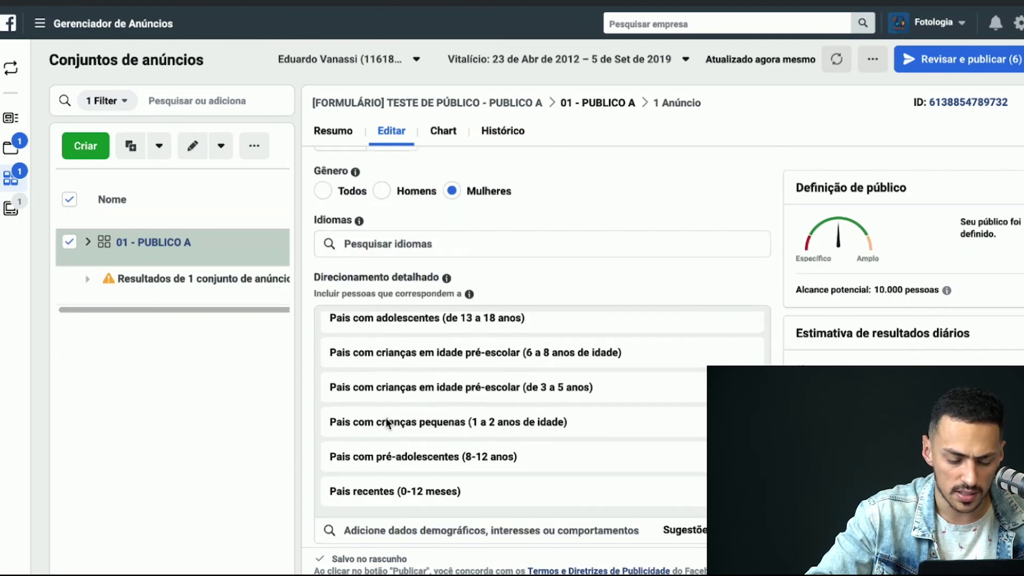
scroll(386, 415, "up", 3)
left_click_drag(592, 326, 381, 355)
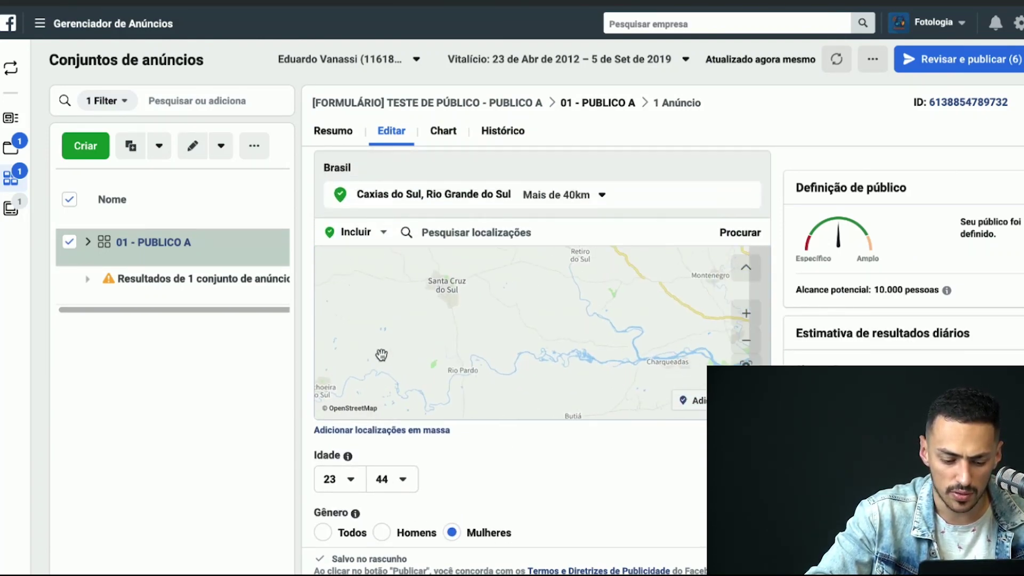
scroll(565, 466, "down", 8)
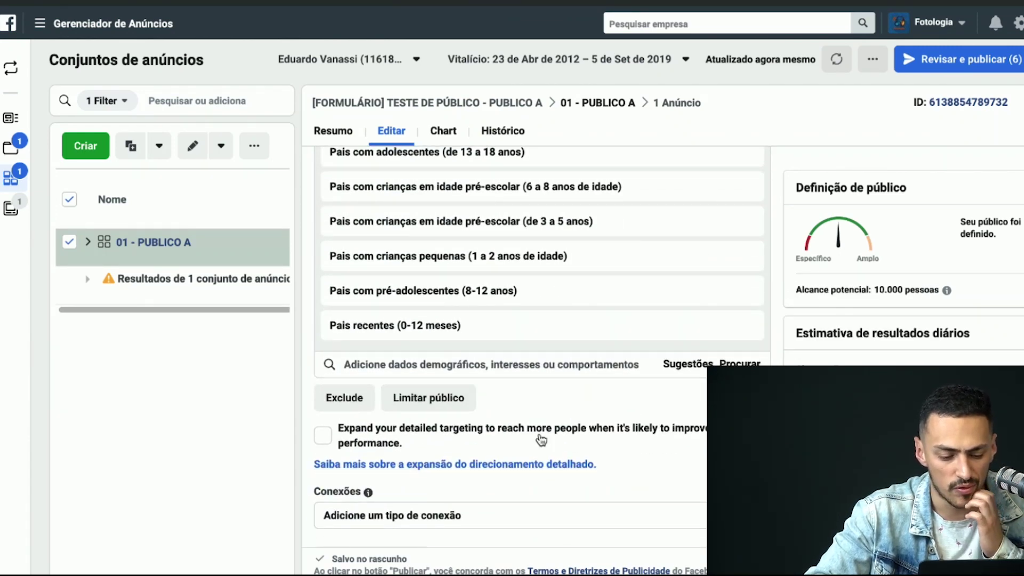
scroll(541, 440, "down", 4)
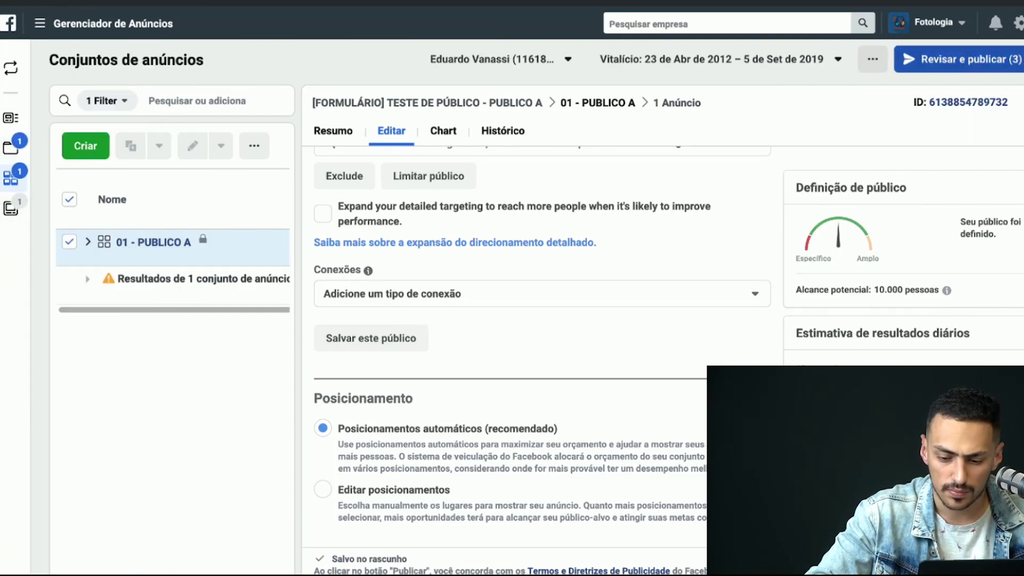
- Close the ad set editor and delete the draft campaign [FORMULÁRIO] TESTE DE PÚBLICO - PUBLICO B
key("Escape")
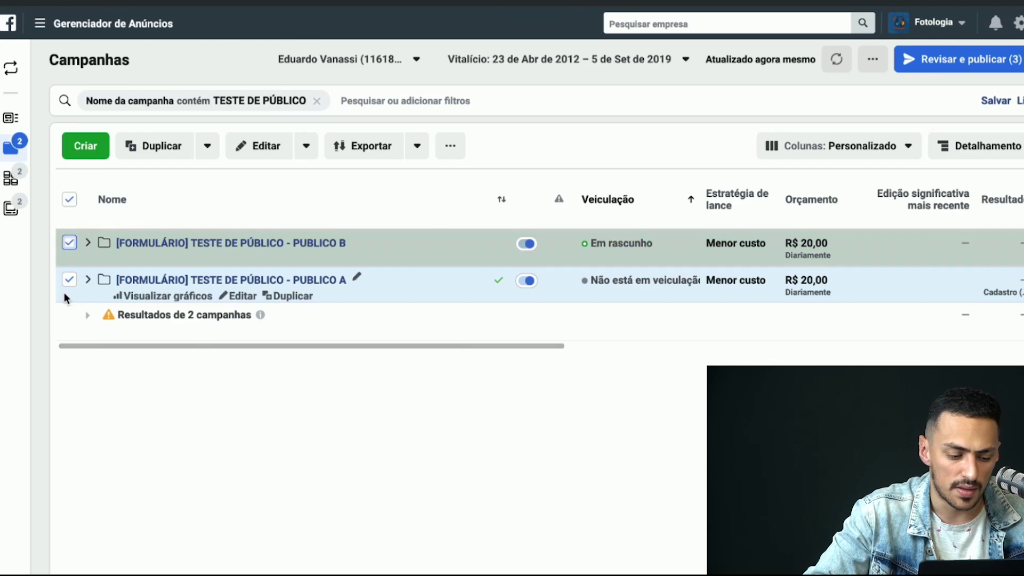
left_click(69, 279)
left_click(69, 243)
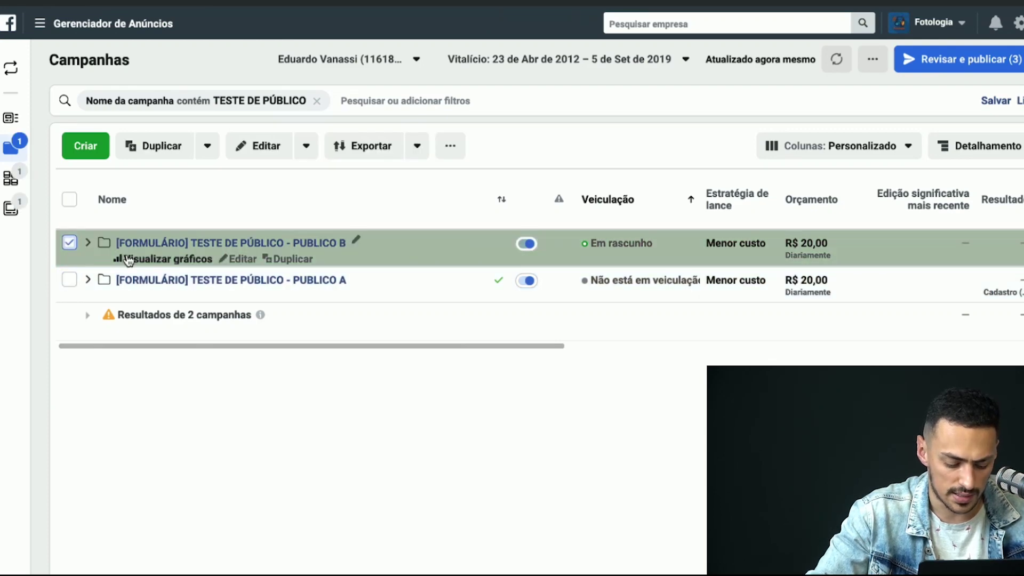
key("Delete")
left_click(651, 266)
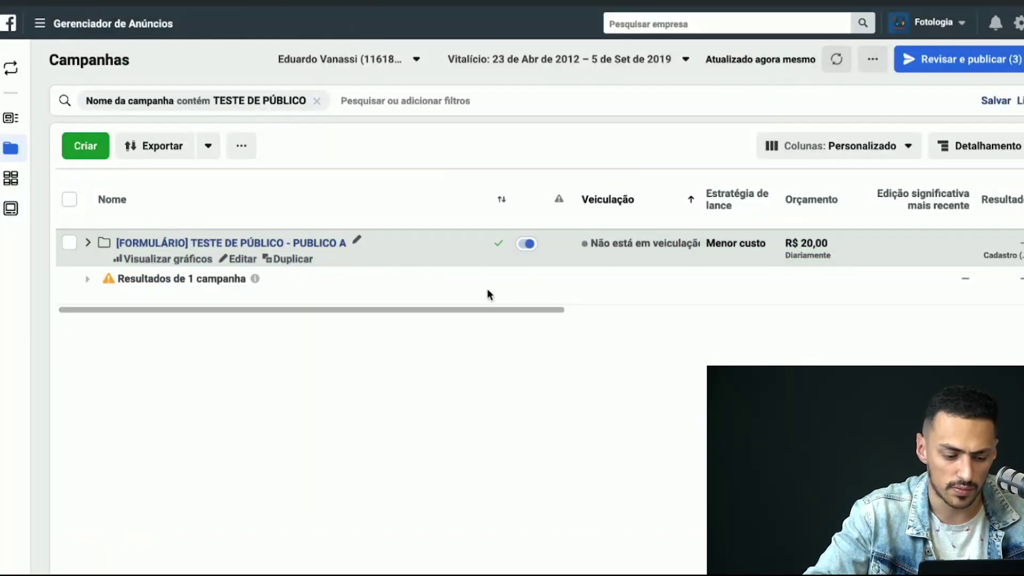
- Duplicate the PUBLICO A campaign once and rename the copy [FORMULÁRIO] TESTE DE PÚBLICO - PUBLICO B
left_click(291, 259)
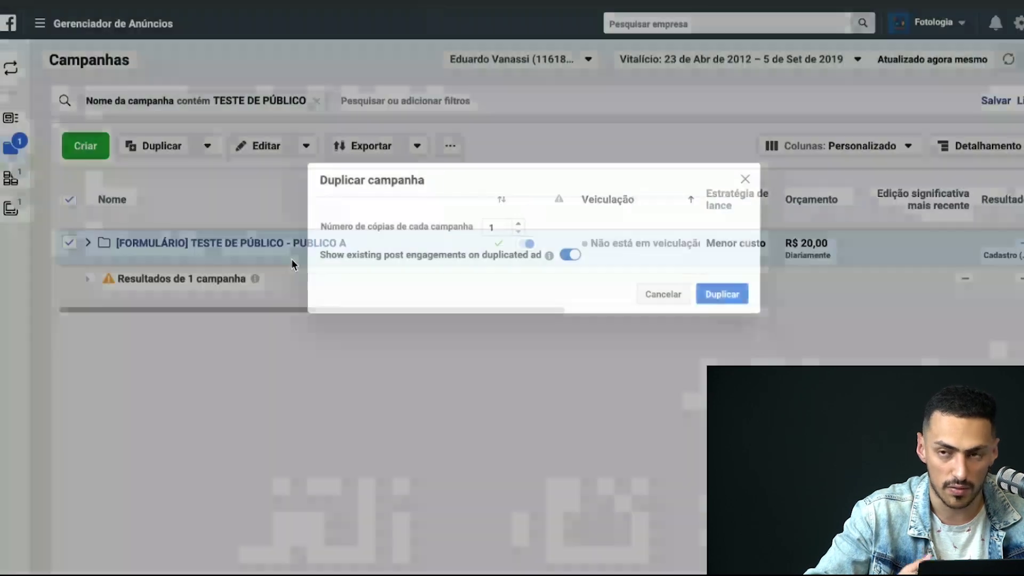
left_click(745, 299)
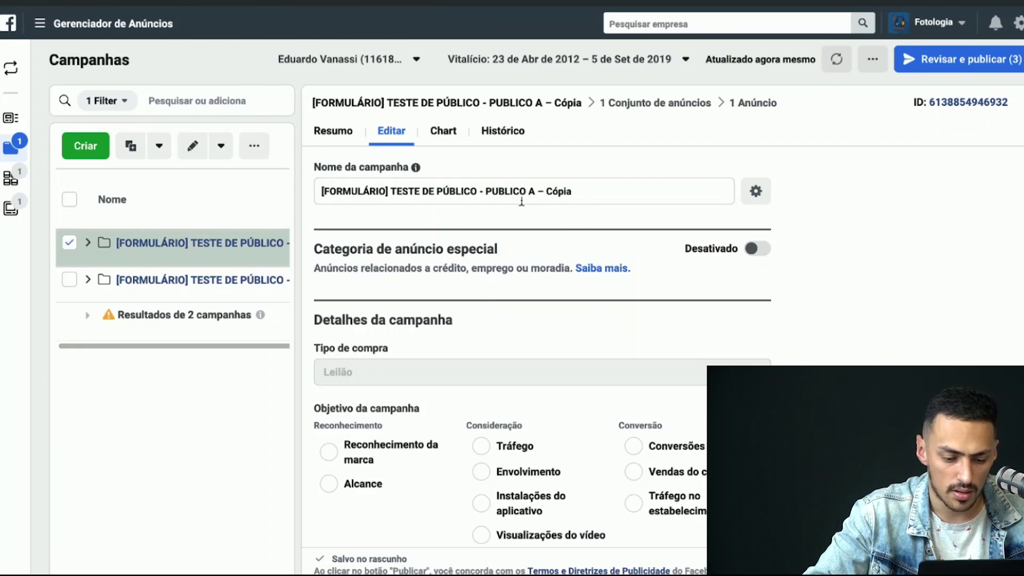
left_click(526, 191)
left_click_drag(525, 191, 763, 213)
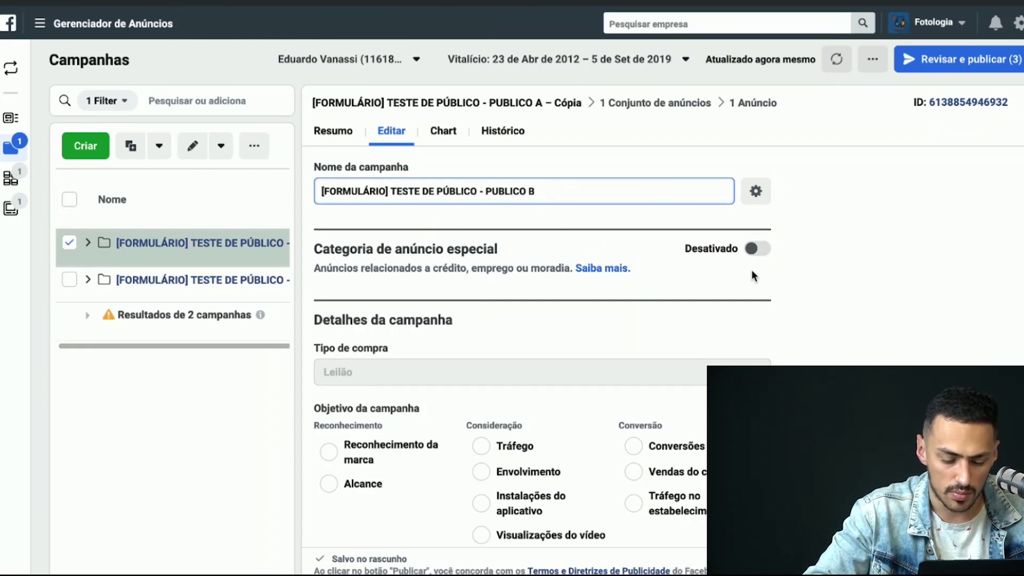
type("B")
left_click(856, 300)
scroll(729, 328, "down", 3)
scroll(729, 328, "up", 3)
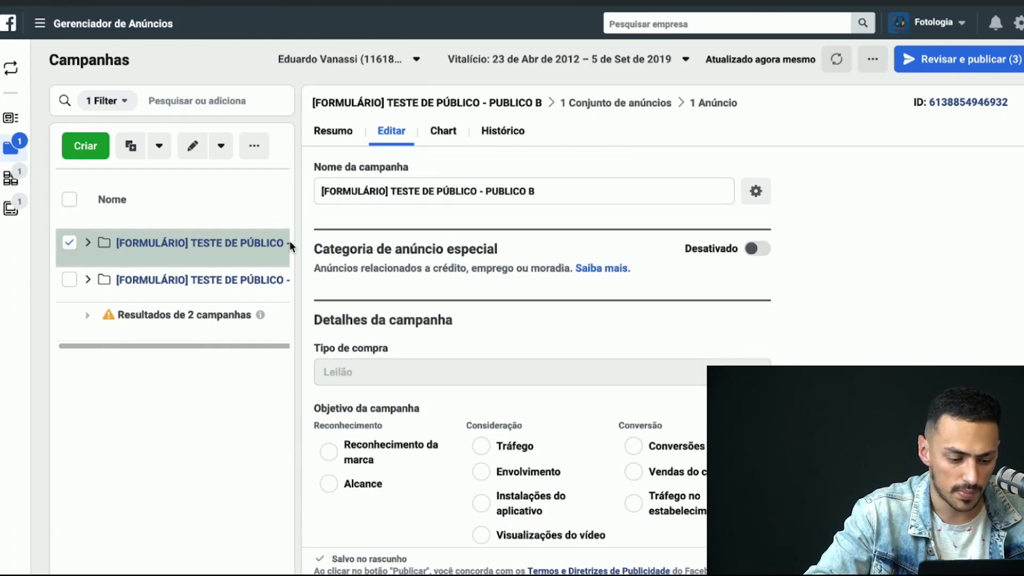
- In the PUBLICO B campaign's ad set, narrow the detailed targeting to people who also match Viajantes frequentes
left_click(238, 245)
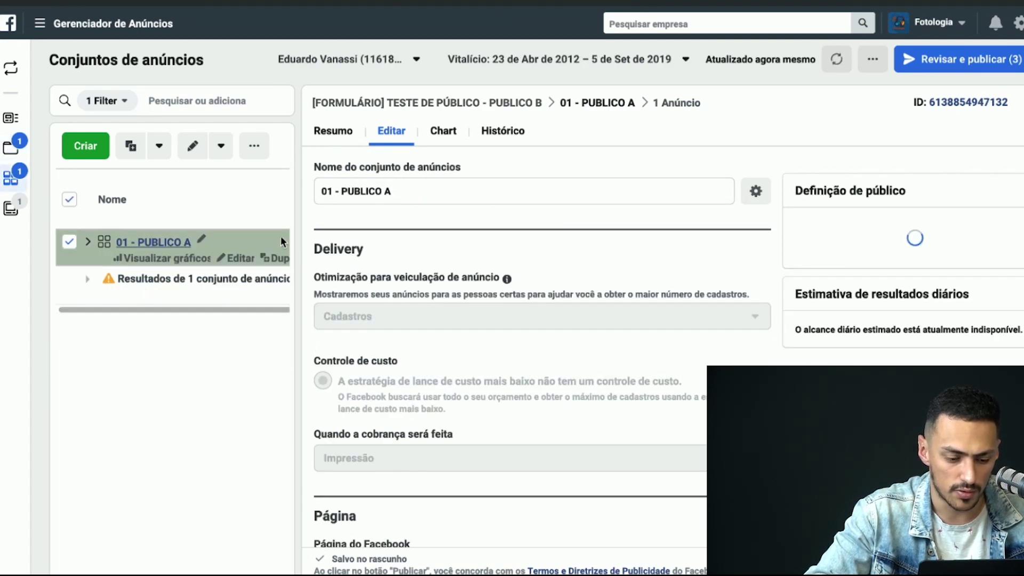
scroll(363, 247, "down", 7)
scroll(364, 248, "down", 10)
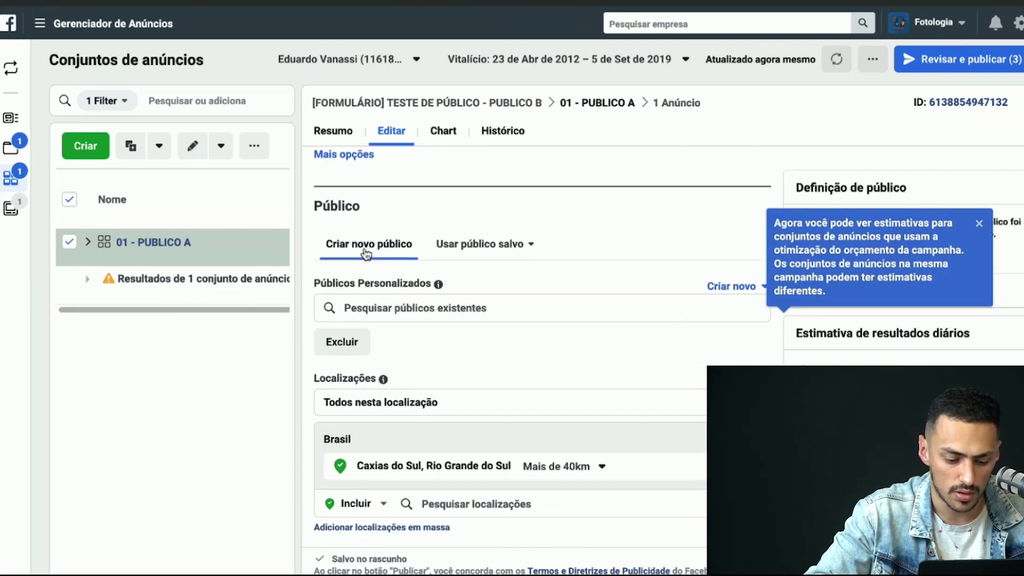
scroll(504, 311, "down", 9)
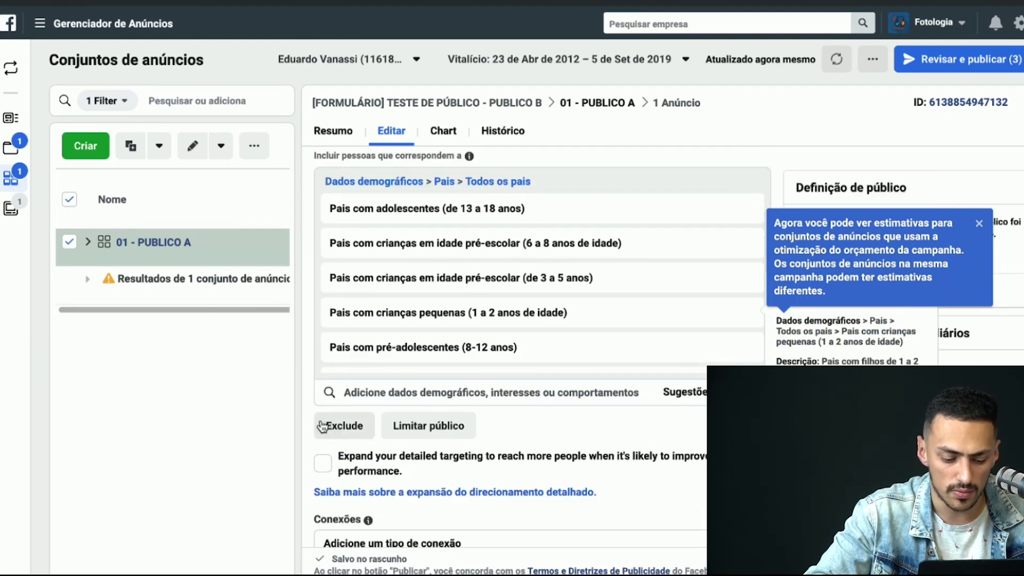
left_click(429, 426)
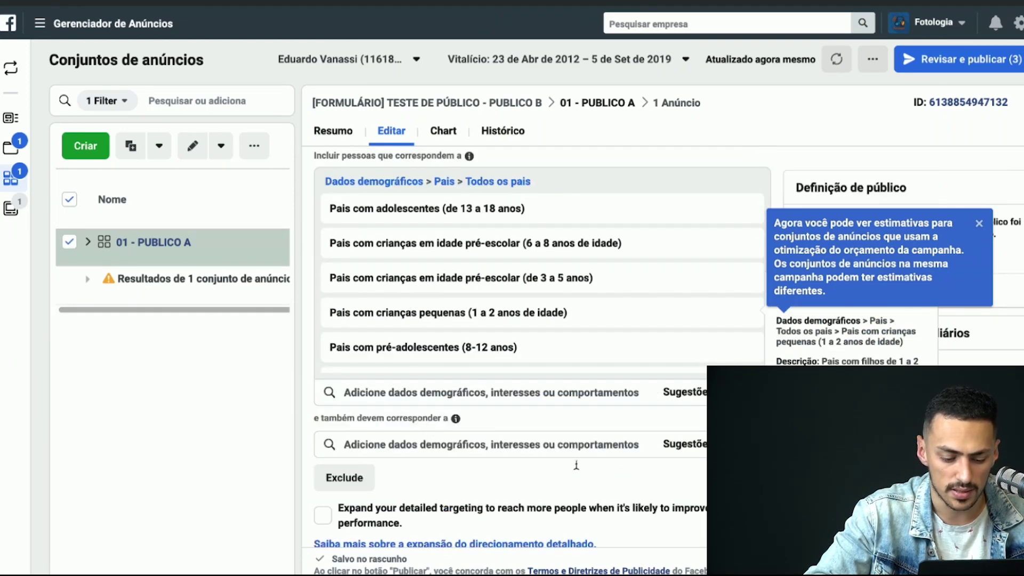
left_click(477, 444)
type("VIAJAN")
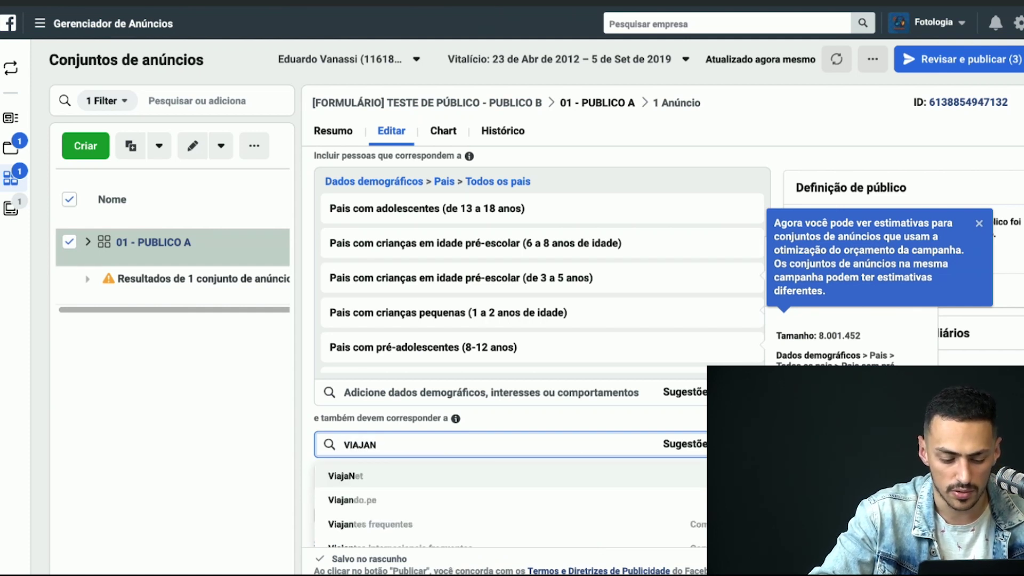
left_click(437, 523)
- Add Viajantes internacionais frequentes to the criteria that the narrowed audience must also match
left_click(463, 507)
type("iaj")
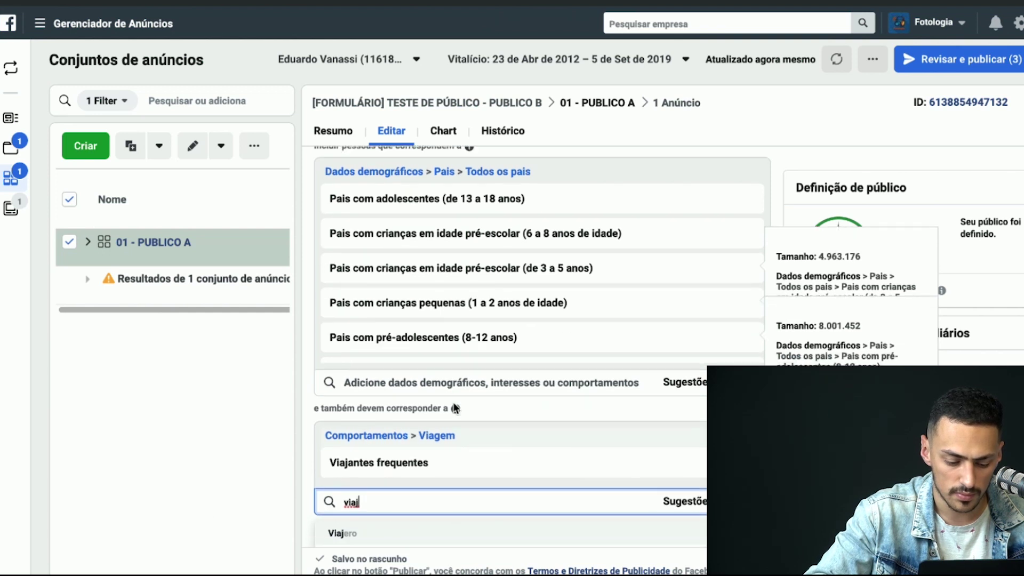
type("iaj")
type("nte")
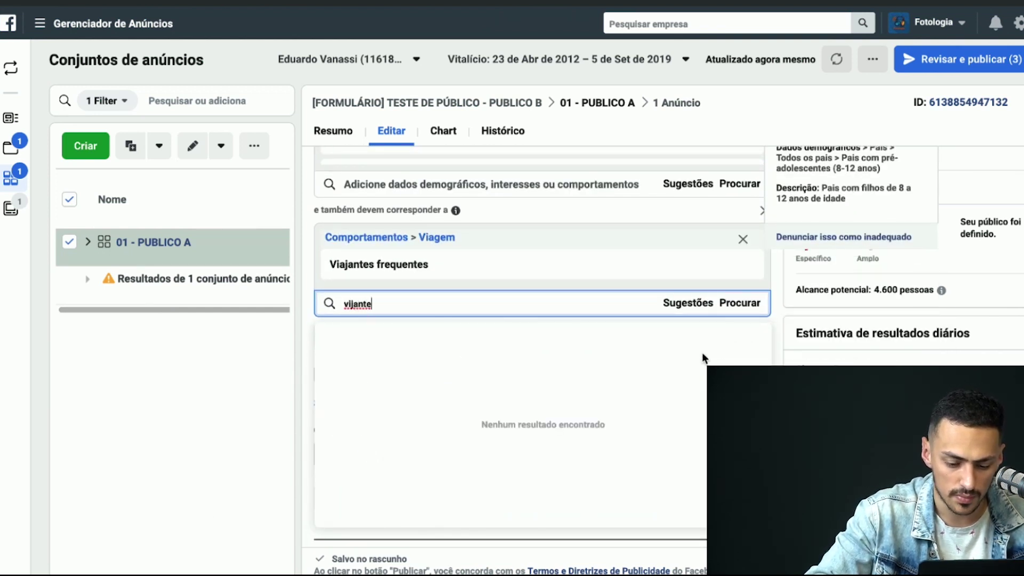
left_click(691, 312)
left_click(441, 359)
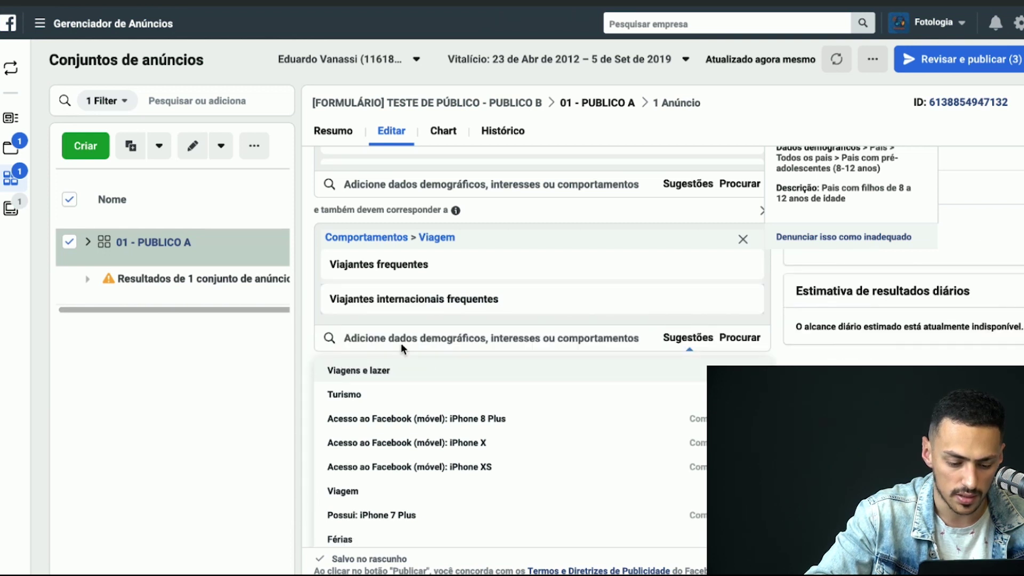
- Search the narrowing criteria for "iphone" and add Possui: iPhone 7
left_click(465, 338)
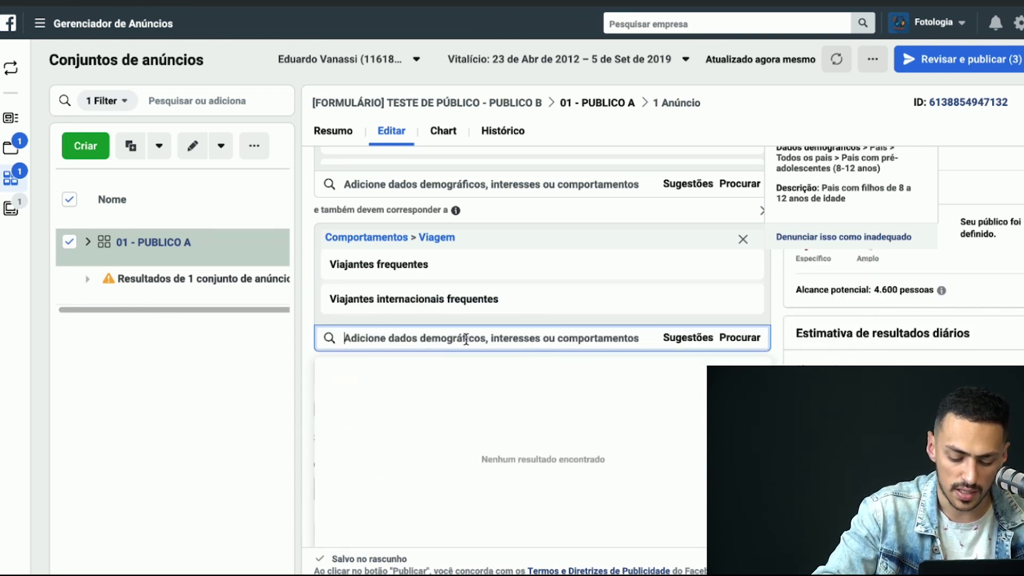
type("ih")
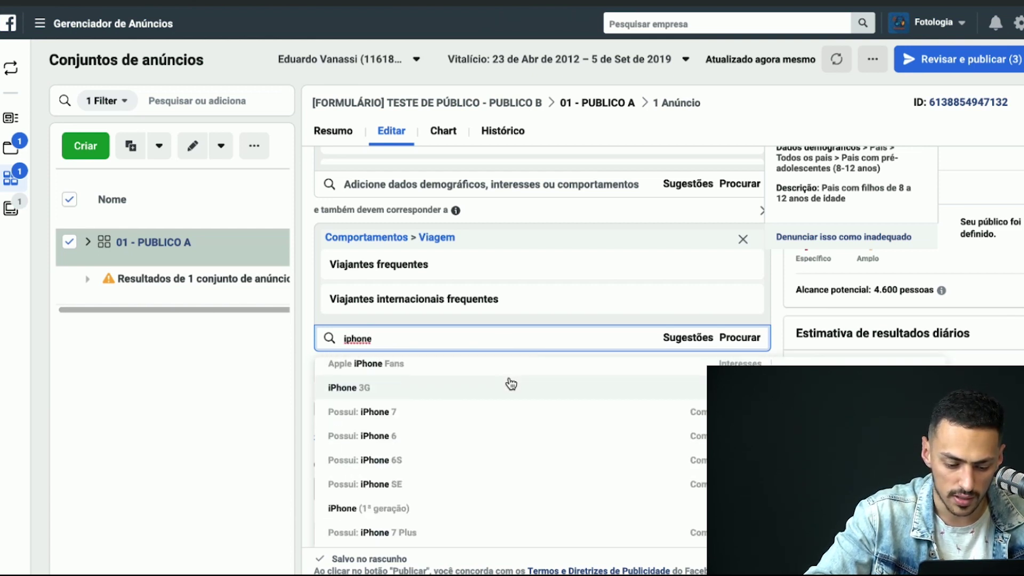
scroll(510, 389, "down", 2)
scroll(504, 400, "up", 1)
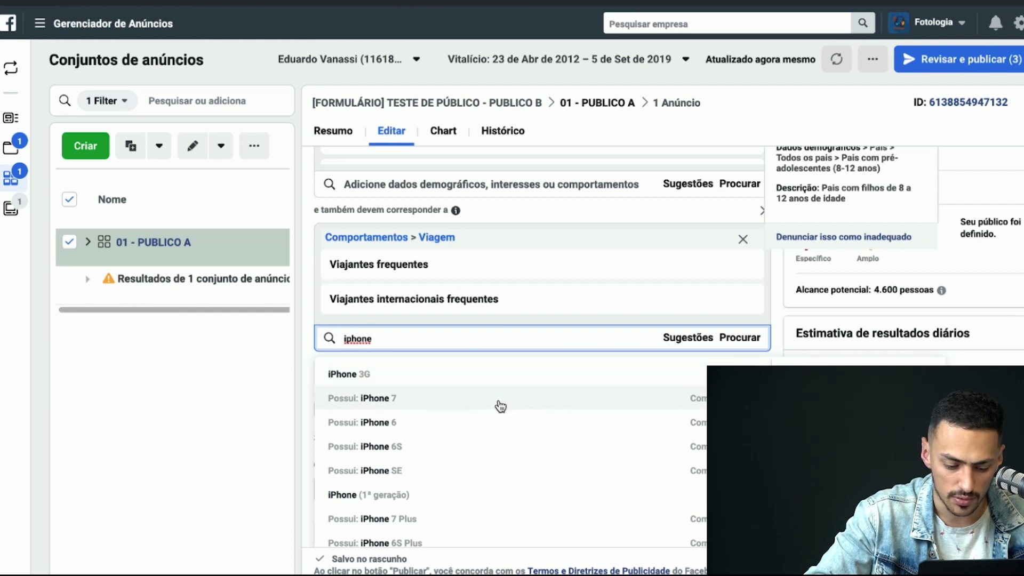
left_click(500, 406)
- Search the narrowing criteria for "possui:" and add Possui: iPhone 6
type("p")
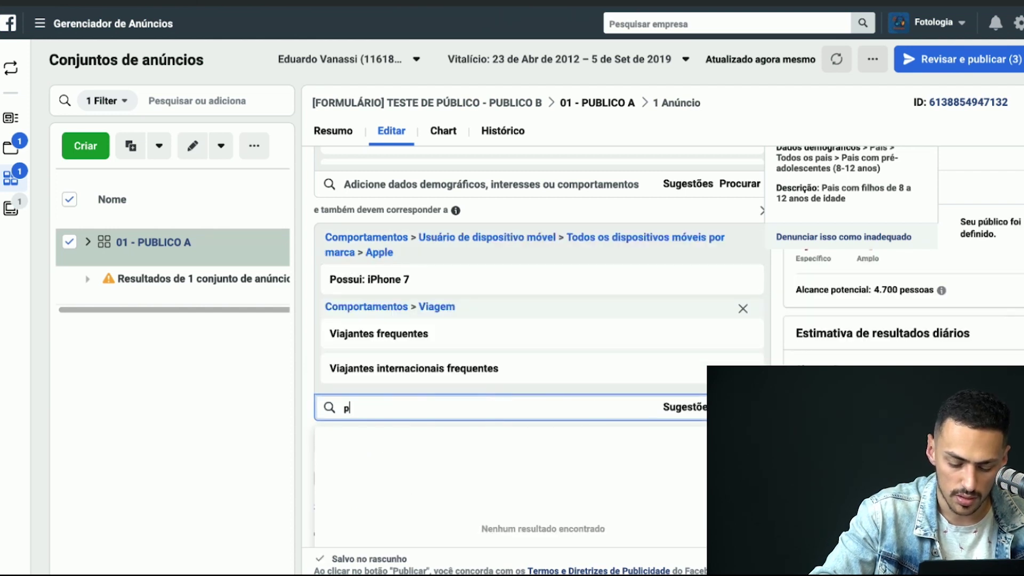
type("ossui:")
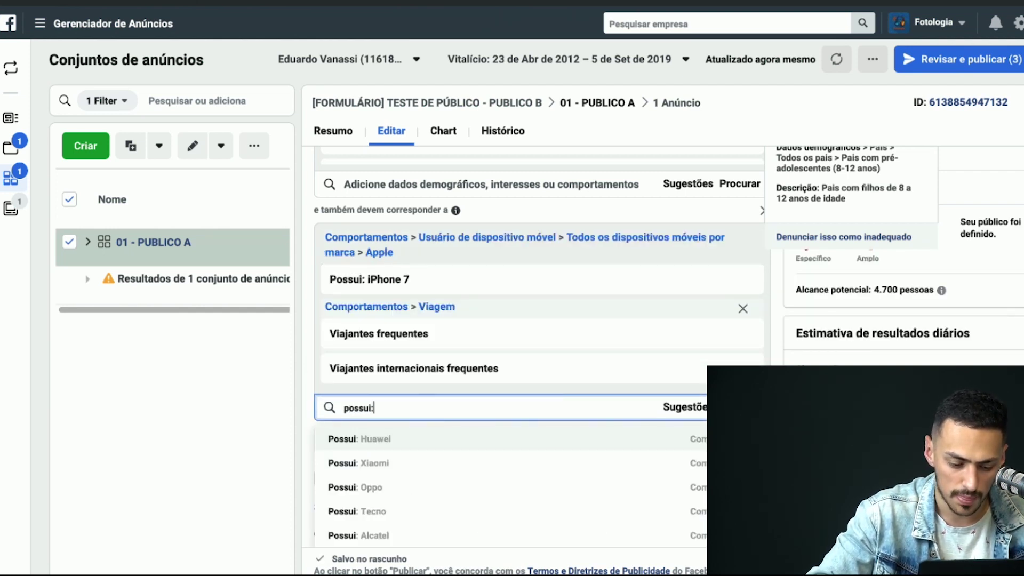
scroll(528, 286, "down", 3)
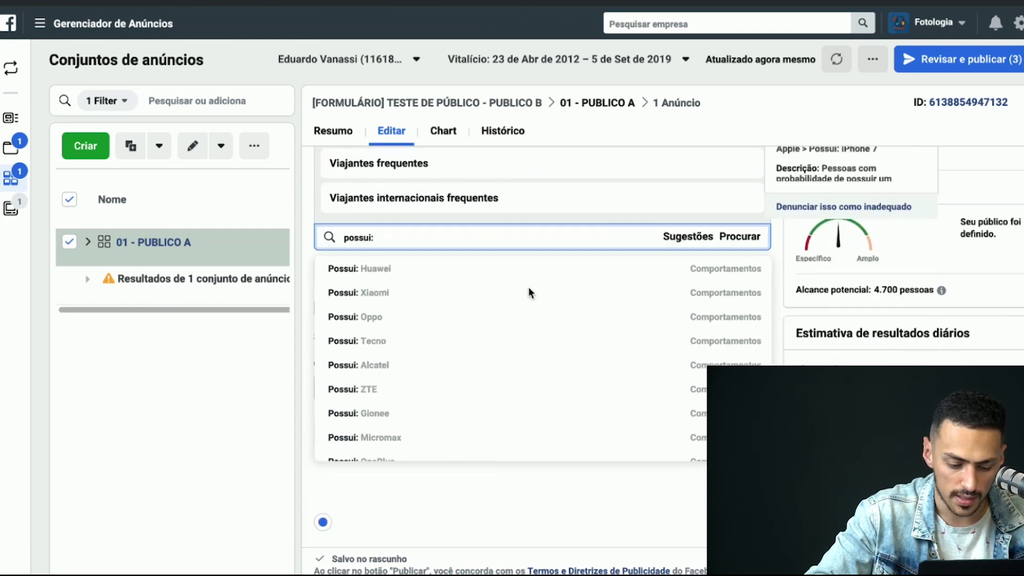
scroll(546, 362, "down", 3)
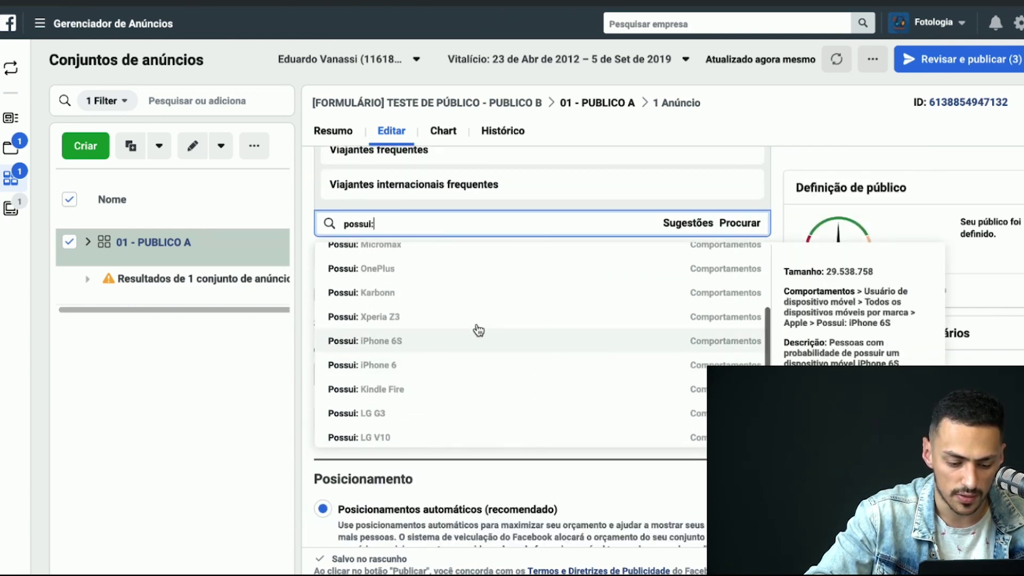
left_click(491, 365)
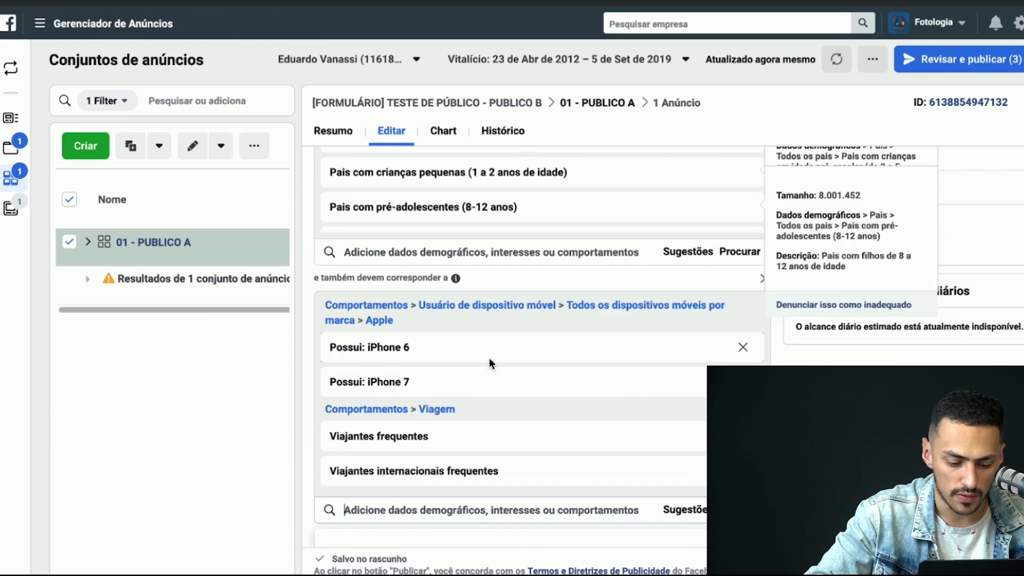
- Add Possui: Galaxy S7 and Possui: iPhone SE to the narrowing criteria by searching for "possui:"
scroll(447, 477, "down", 3)
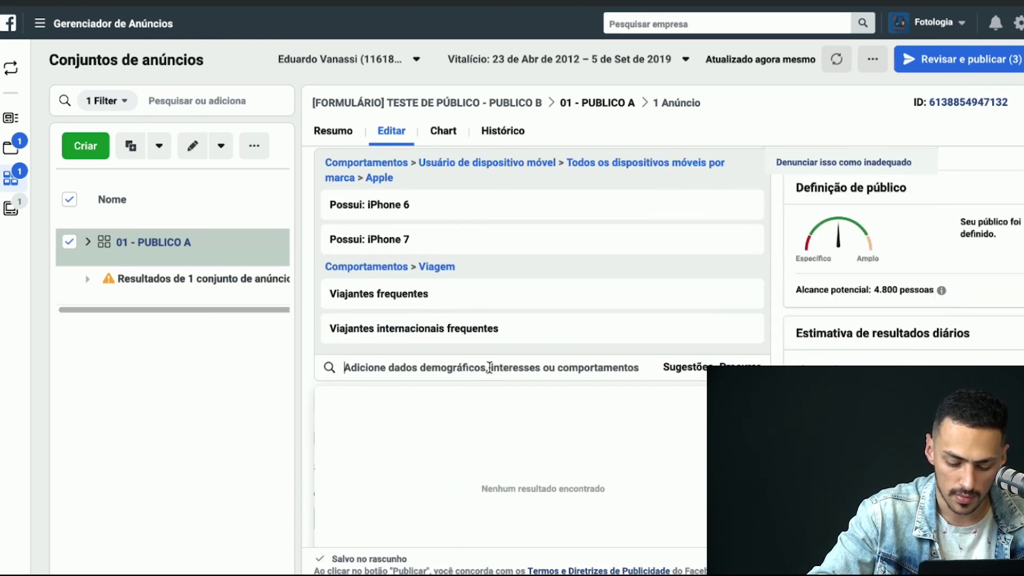
type("possui:")
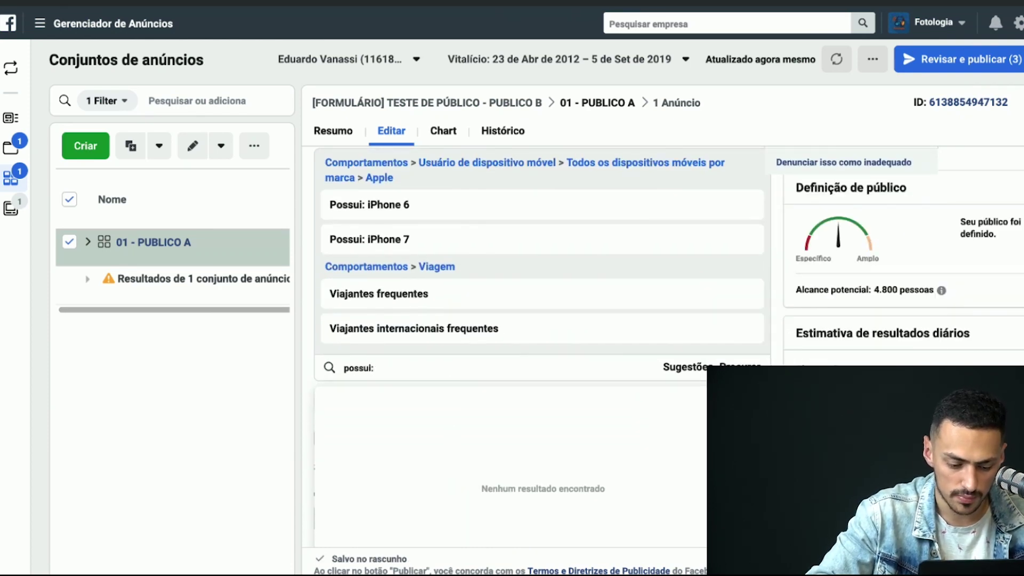
scroll(551, 439, "down", 5)
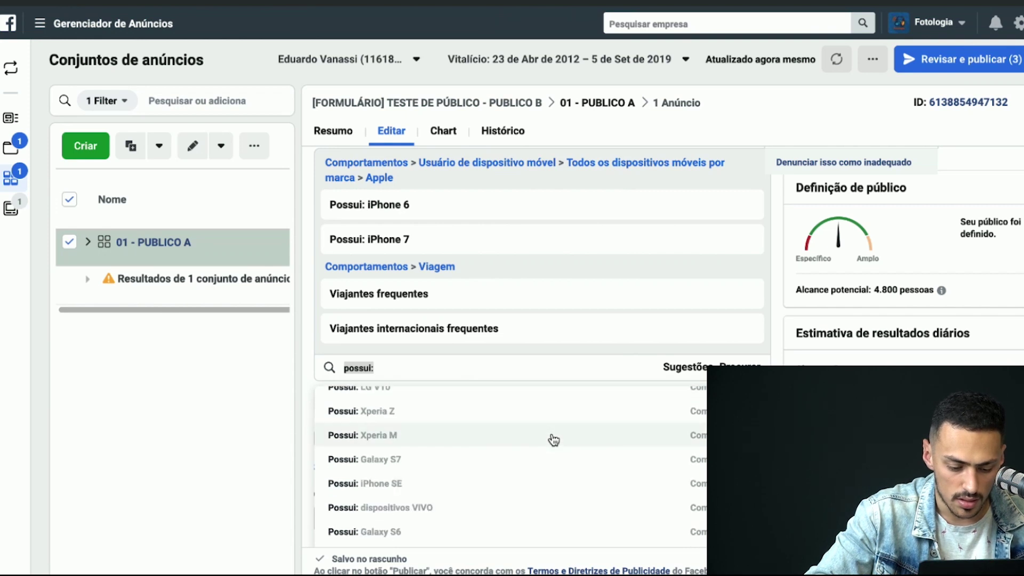
left_click(540, 463)
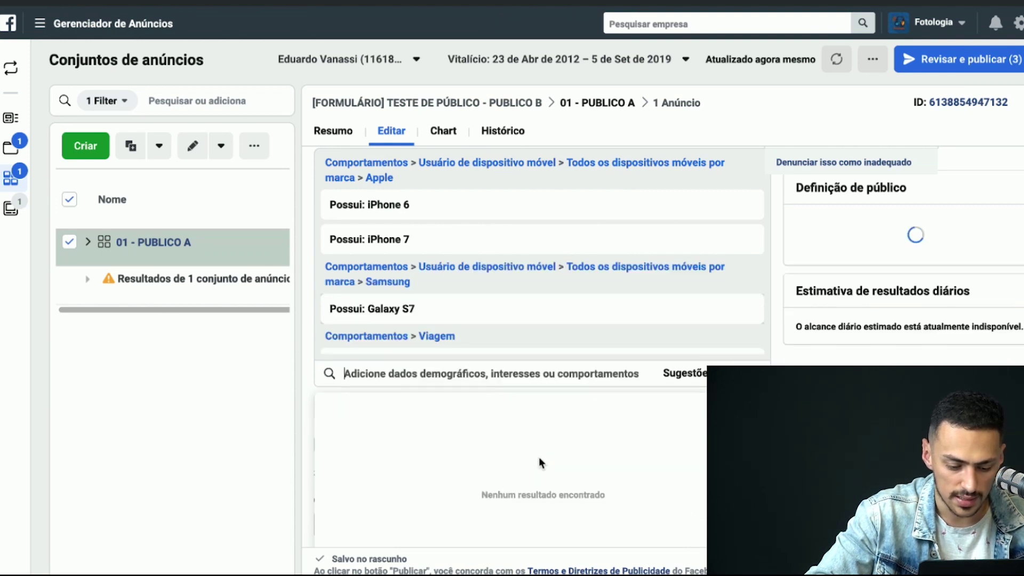
scroll(519, 482, "down", 5)
scroll(520, 485, "down", 1)
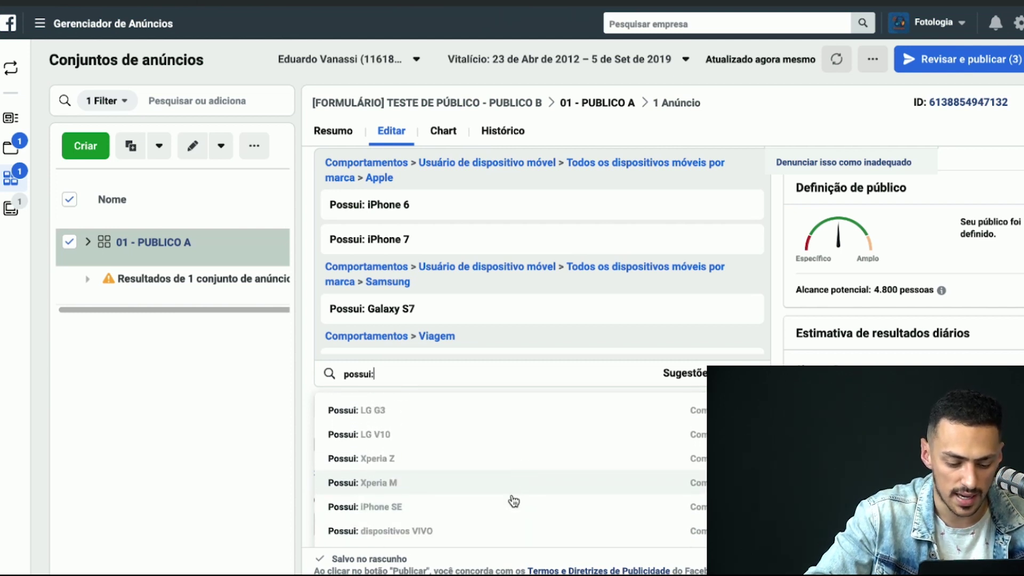
left_click(514, 501)
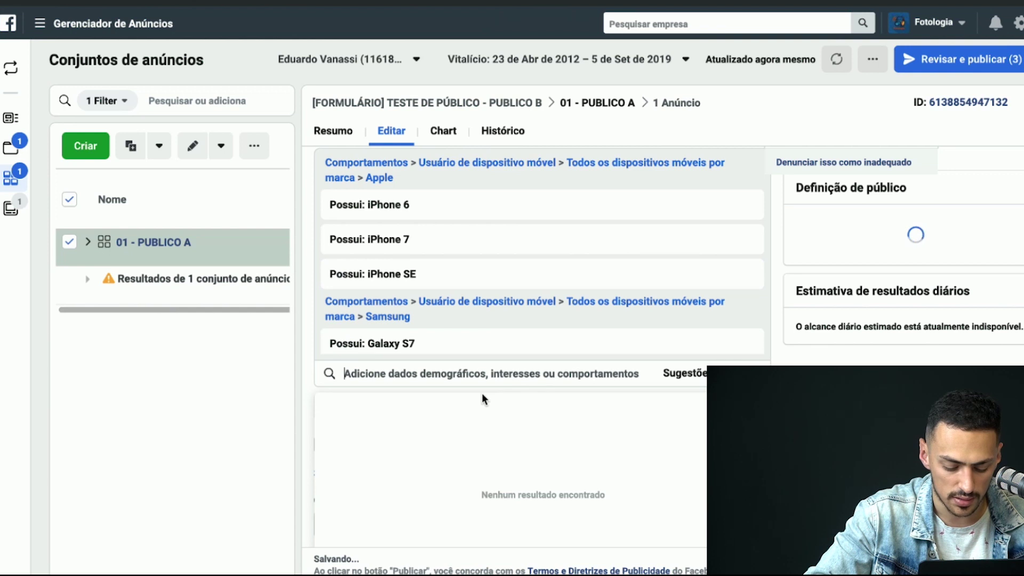
type("possui:")
scroll(507, 469, "down", 5)
scroll(504, 448, "down", 1)
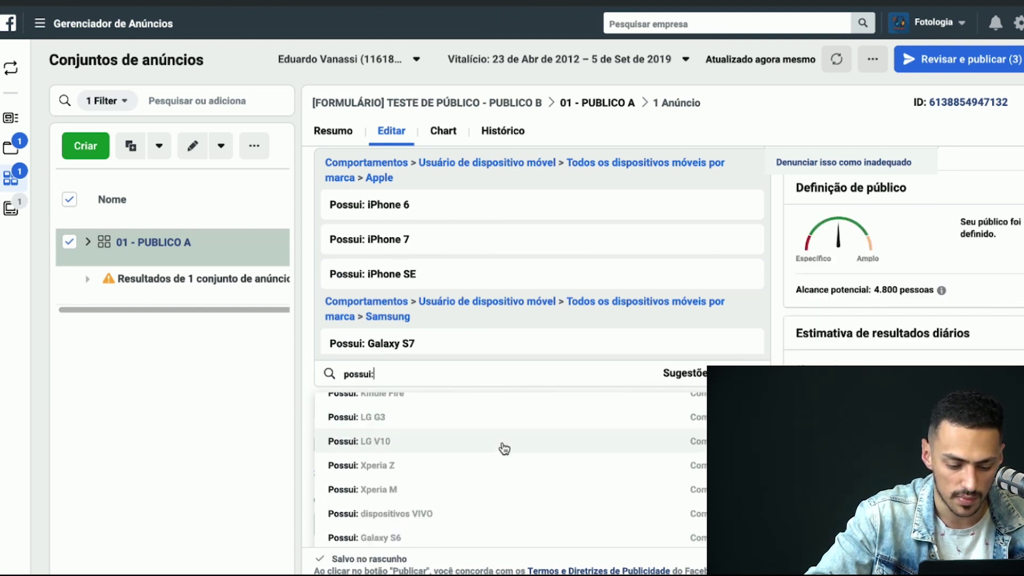
left_click(156, 488)
- From the suggested narrowing criteria, add Possui: Galaxy S7 Edge and Acesso ao Facebook (móvel) for iPhone 8 Plus and iPhone 8
left_click(668, 378)
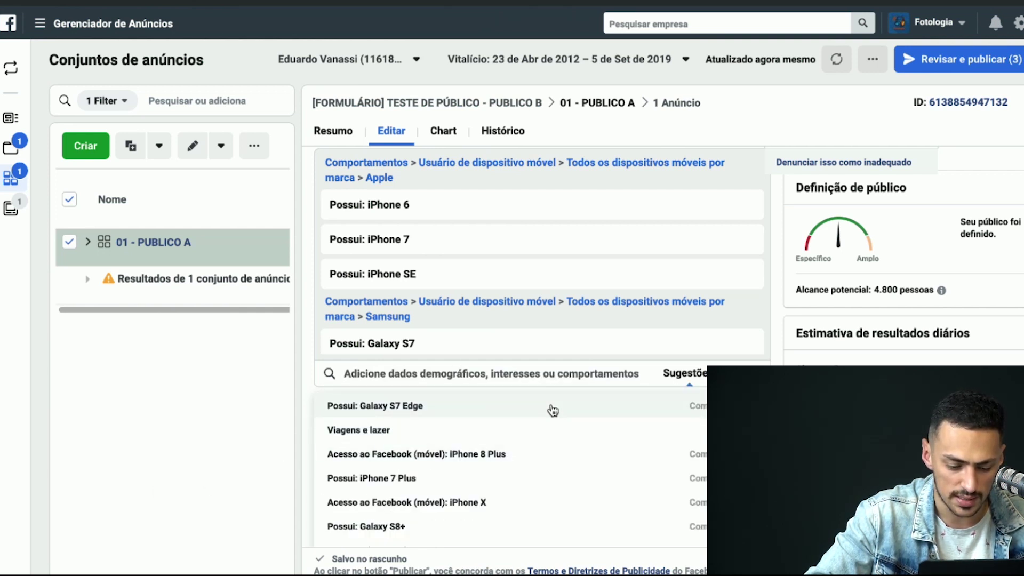
left_click(553, 410)
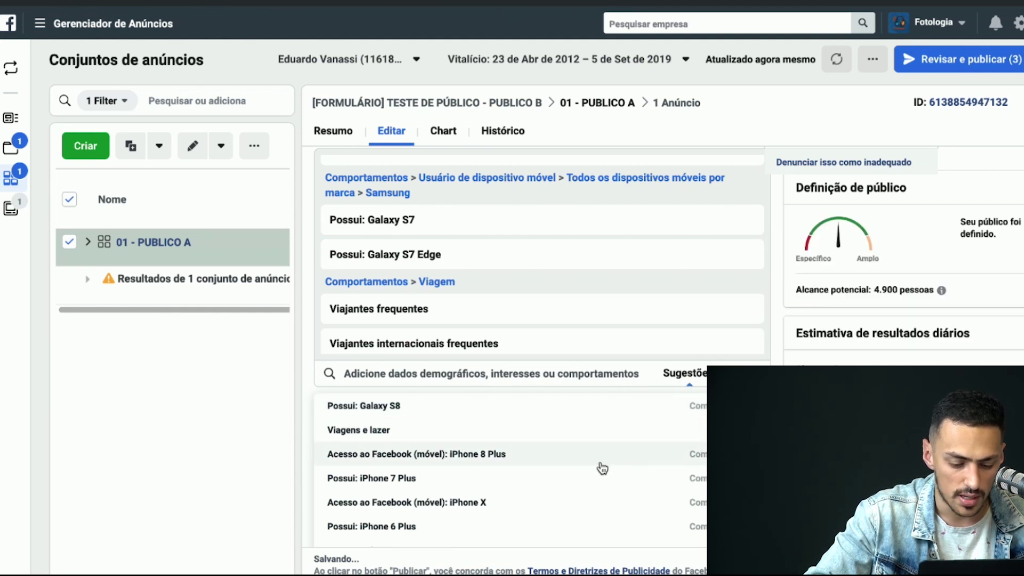
left_click(601, 468)
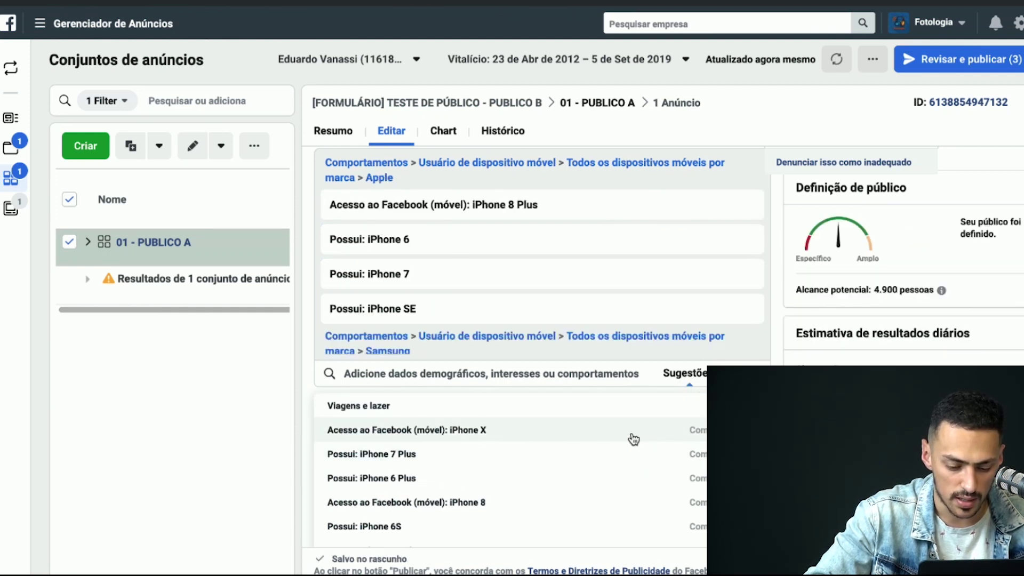
left_click(619, 503)
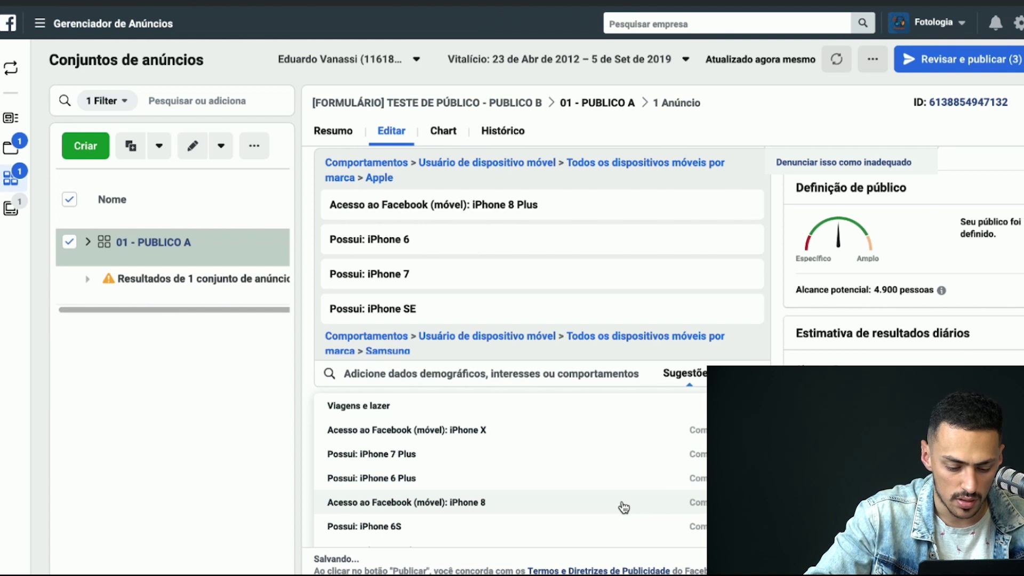
scroll(589, 512, "down", 3)
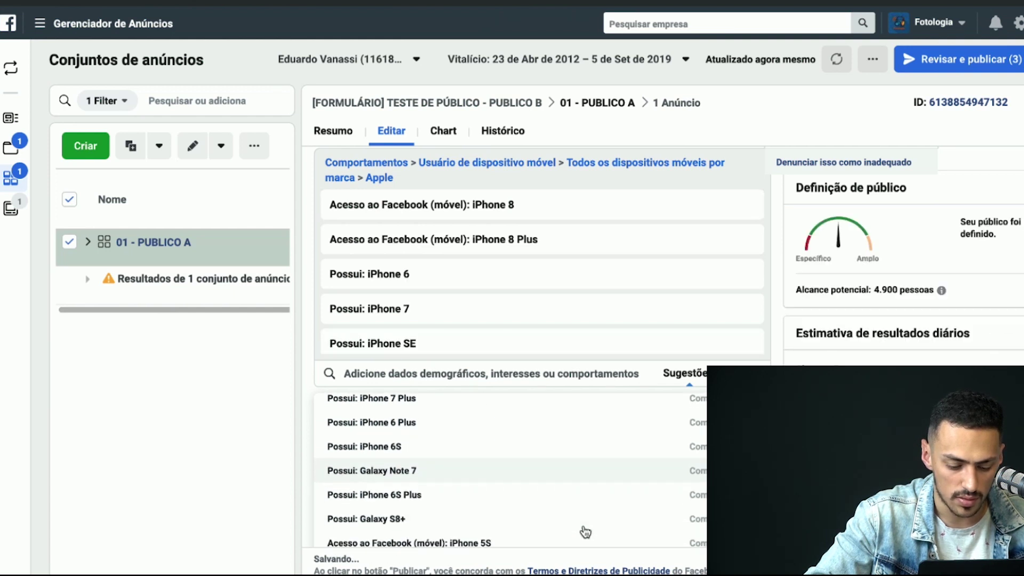
scroll(586, 533, "down", 2)
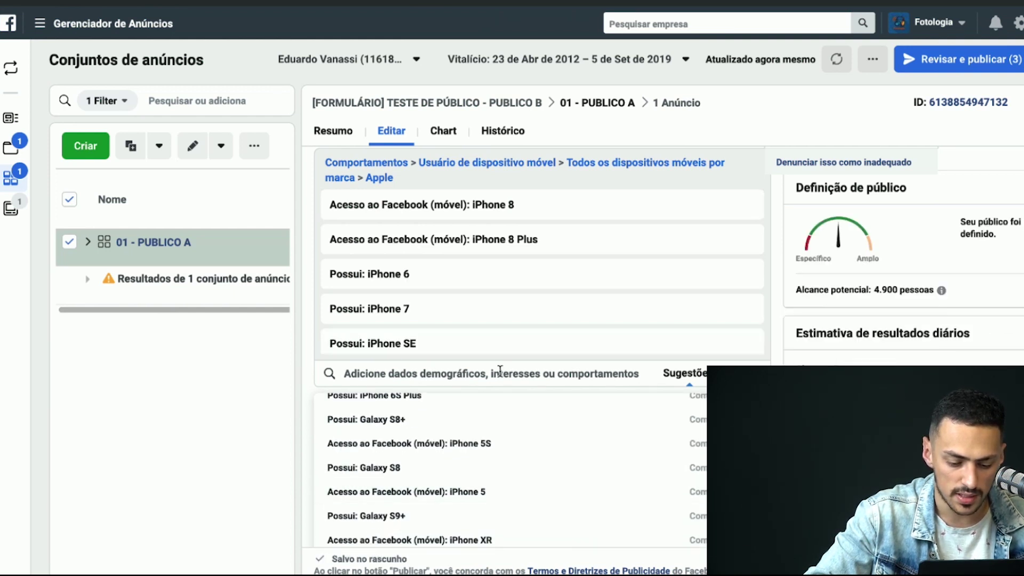
- Search the narrowing criteria for "graduação" and add the education level Graduação profissional
left_click(500, 370)
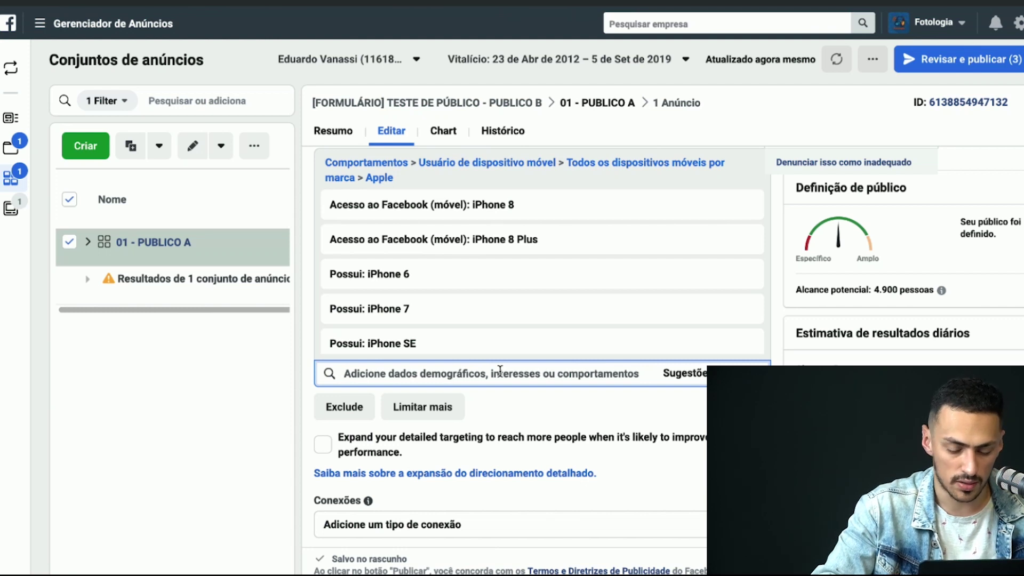
type("gradu")
key("BackSpace")
type("dua")
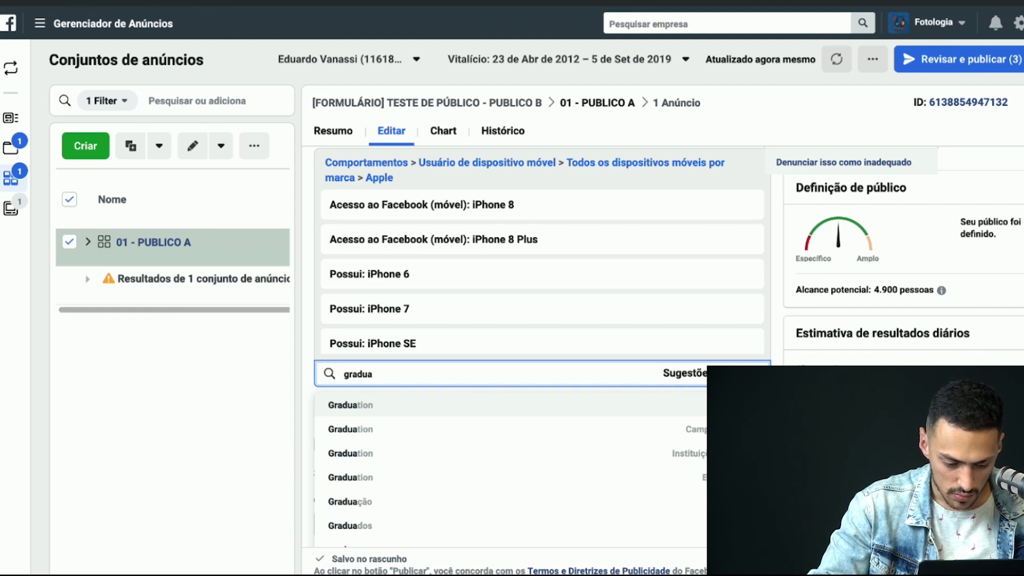
type("ção")
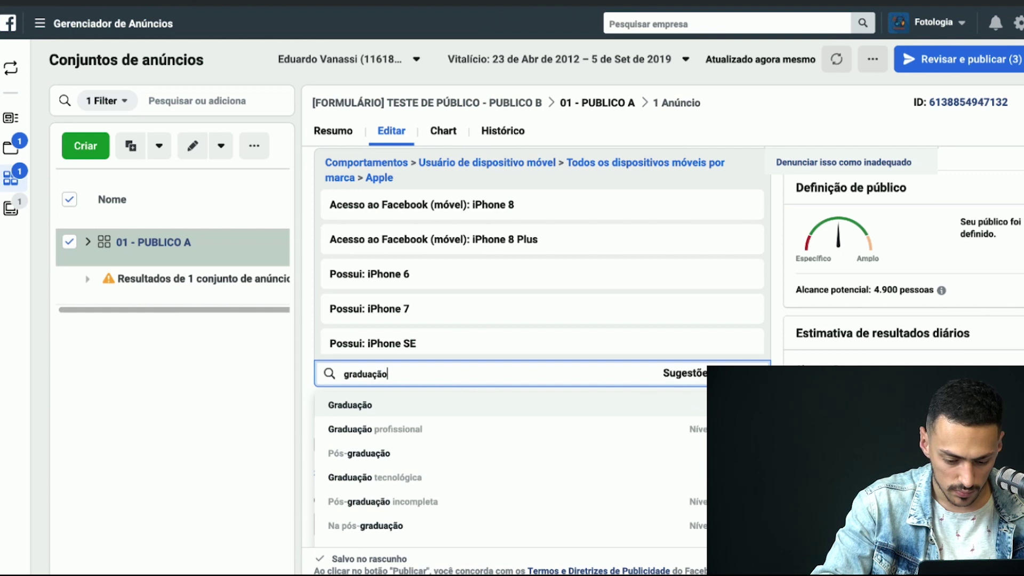
left_click(483, 431)
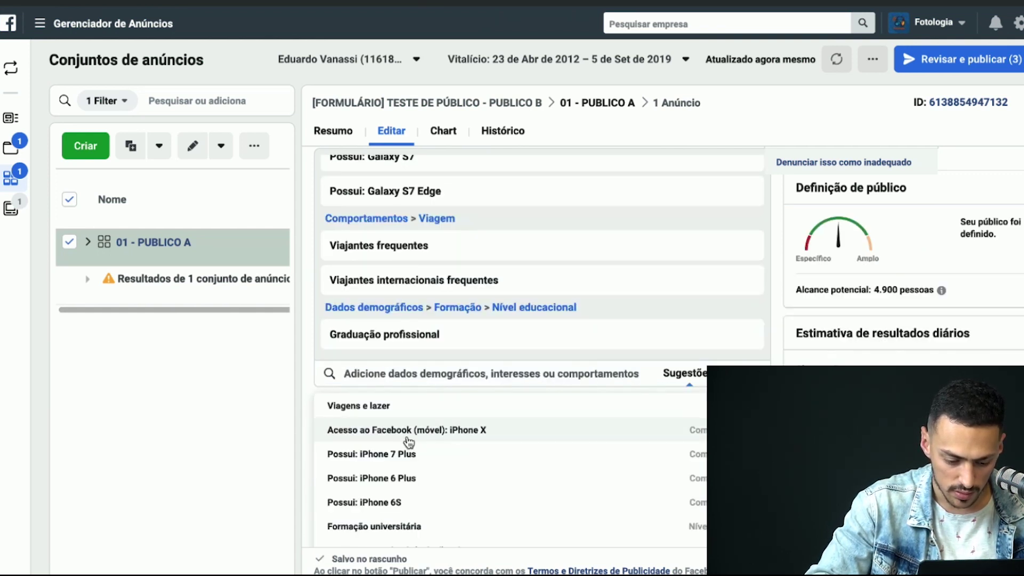
- Add the suggested education levels Formação universitária and Mestrado to the narrowing criteria
scroll(420, 470, "down", 3)
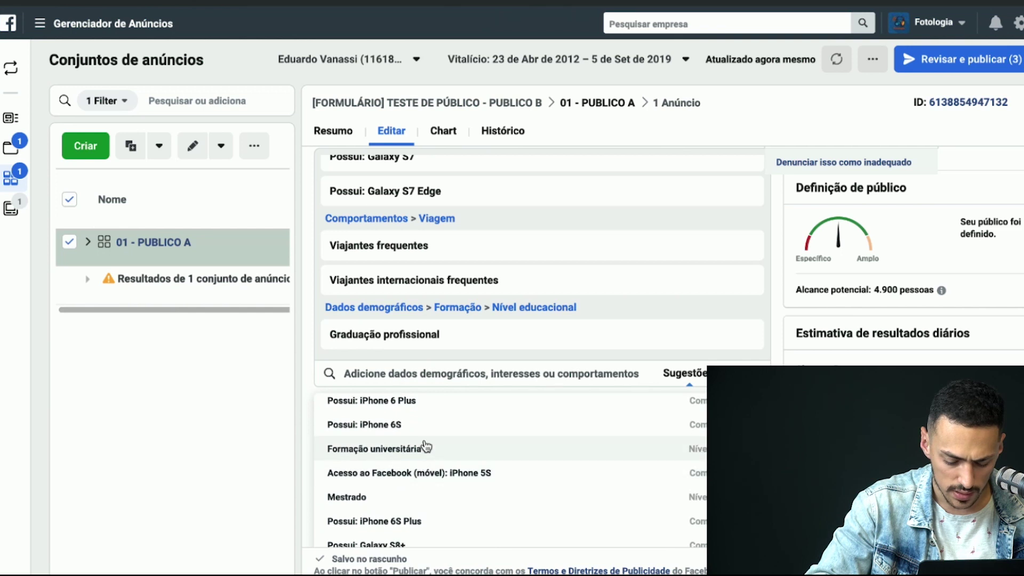
left_click(426, 447)
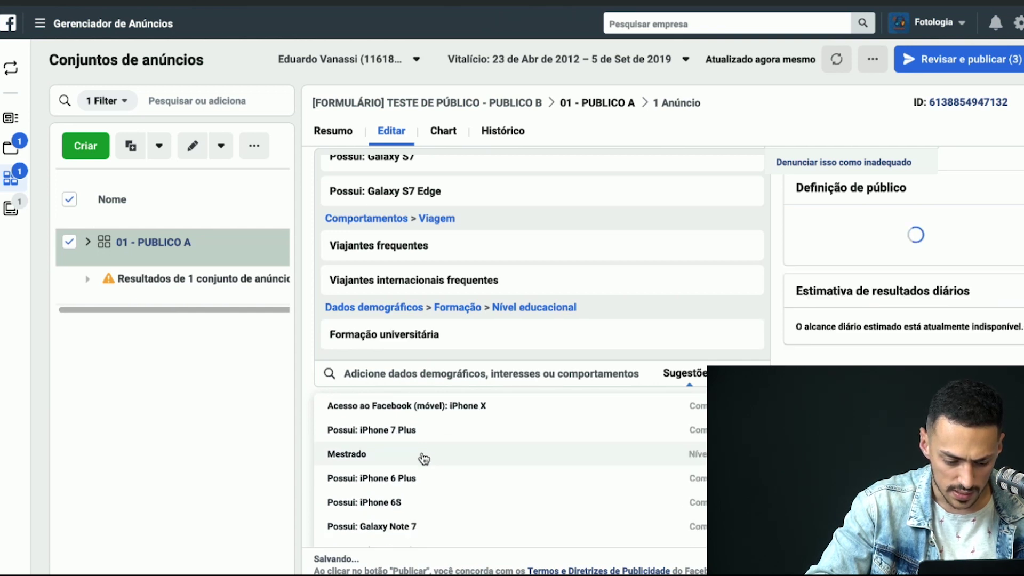
left_click(424, 456)
left_click(225, 392)
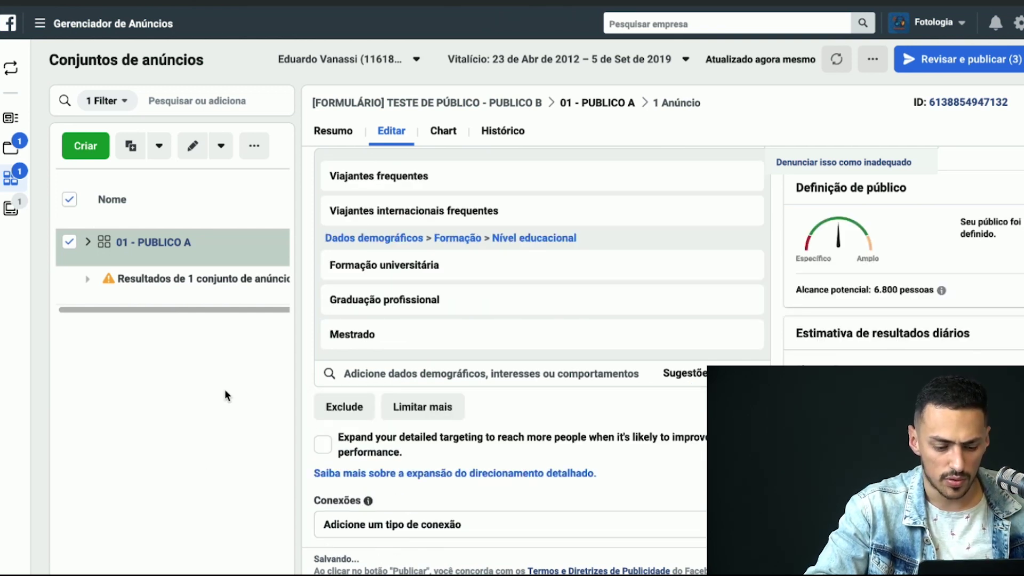
- Review the PUBLICO B ad set's targeting and potential reach, and close its editor
scroll(650, 368, "up", 2)
scroll(651, 360, "up", 3)
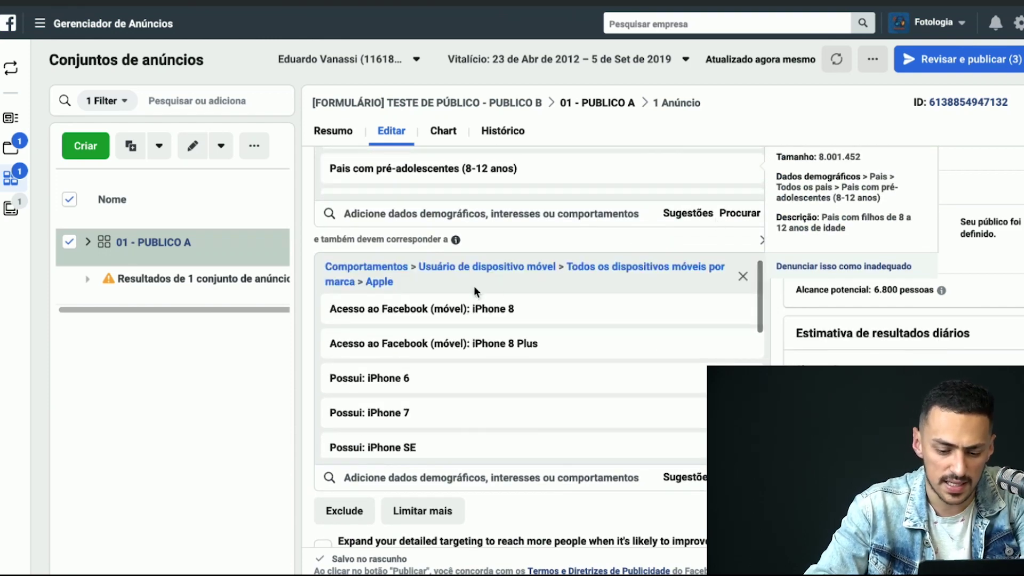
scroll(476, 292, "up", 15)
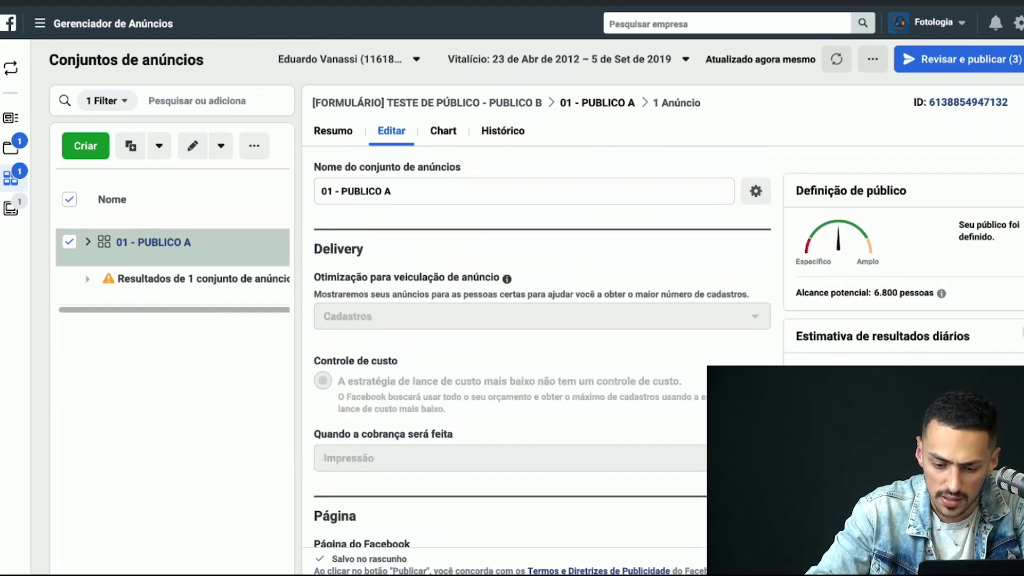
scroll(886, 313, "down", 10)
double_click(888, 288)
scroll(571, 377, "down", 8)
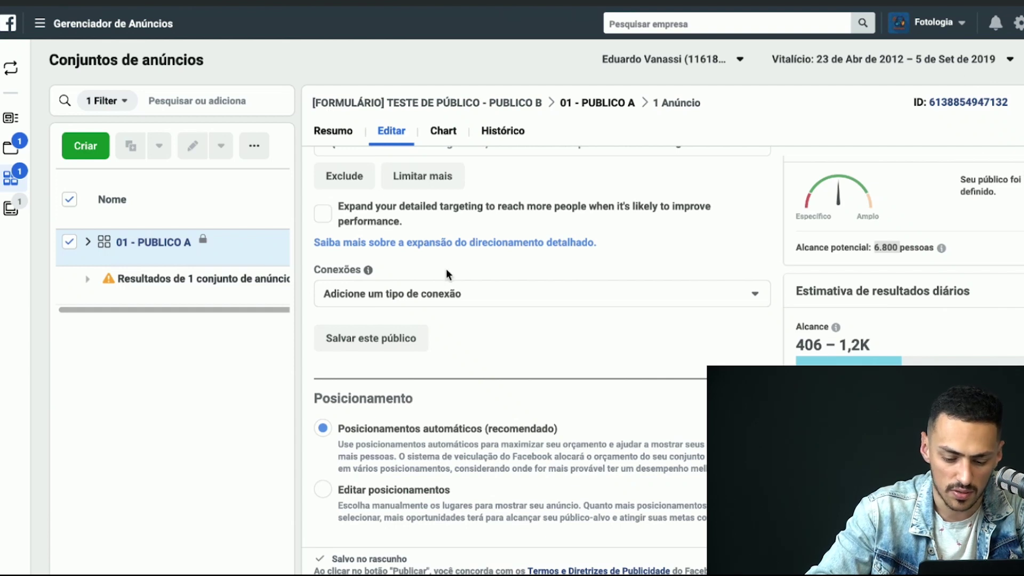
left_click(1018, 102)
- Open the ad set of the PUBLICO A campaign for editing and check its potential reach
mouse_move(203, 257)
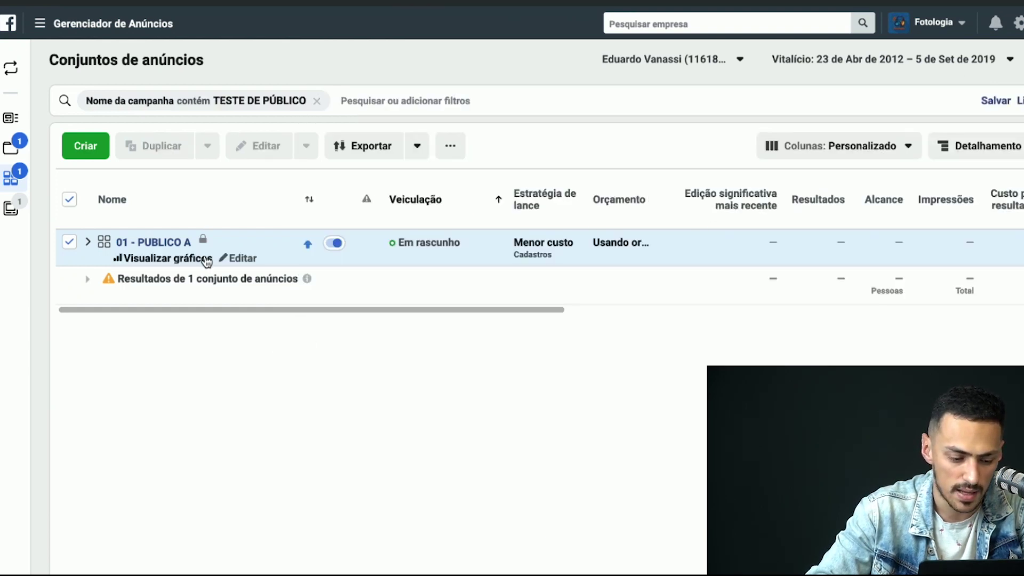
left_click(11, 147)
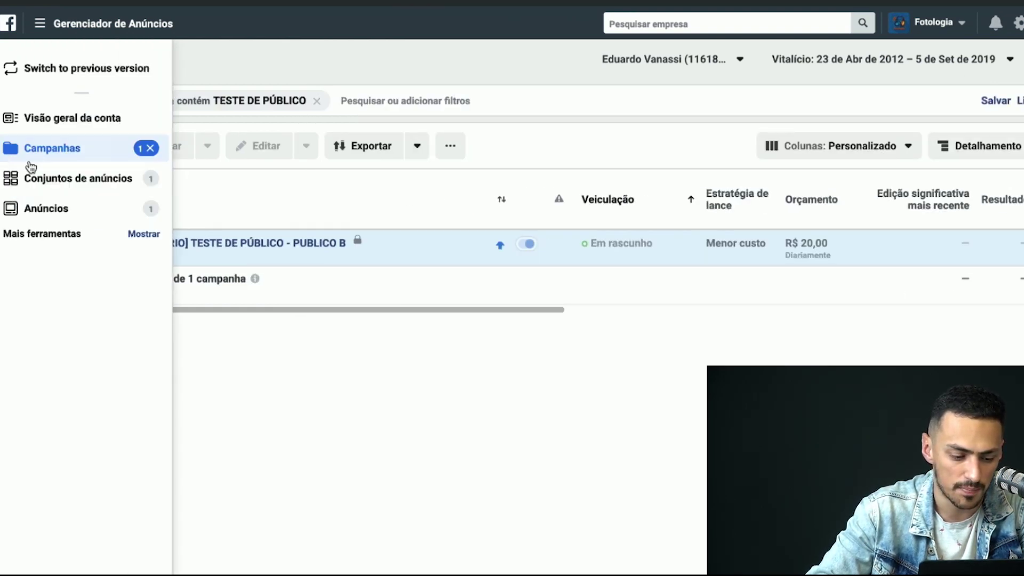
left_click(294, 279)
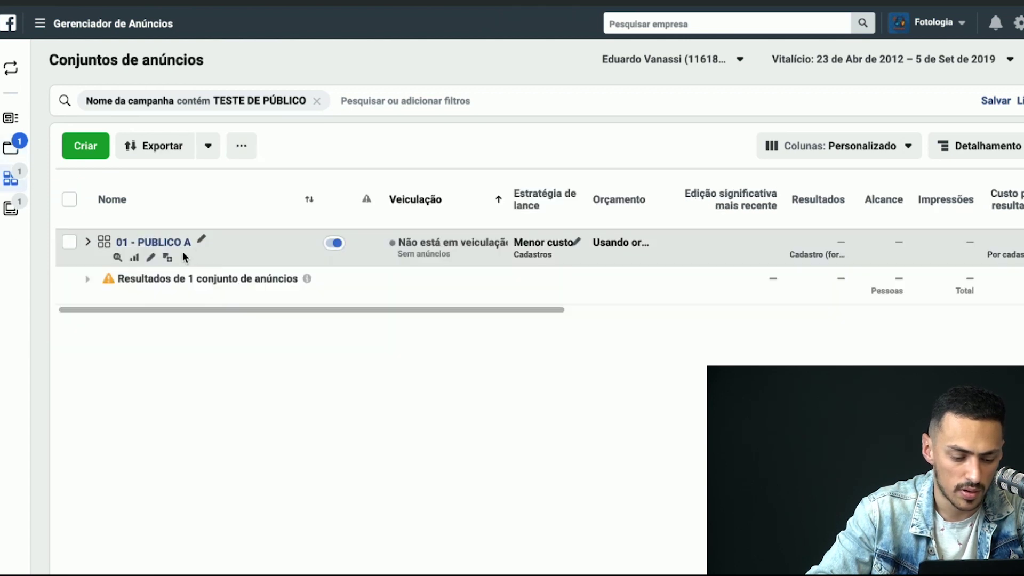
left_click(152, 257)
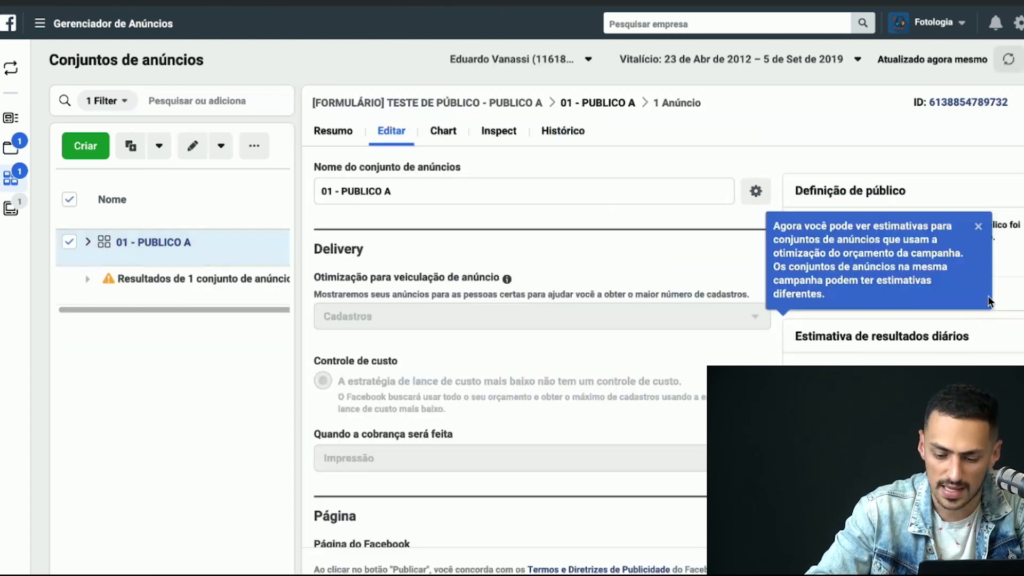
left_click(980, 230)
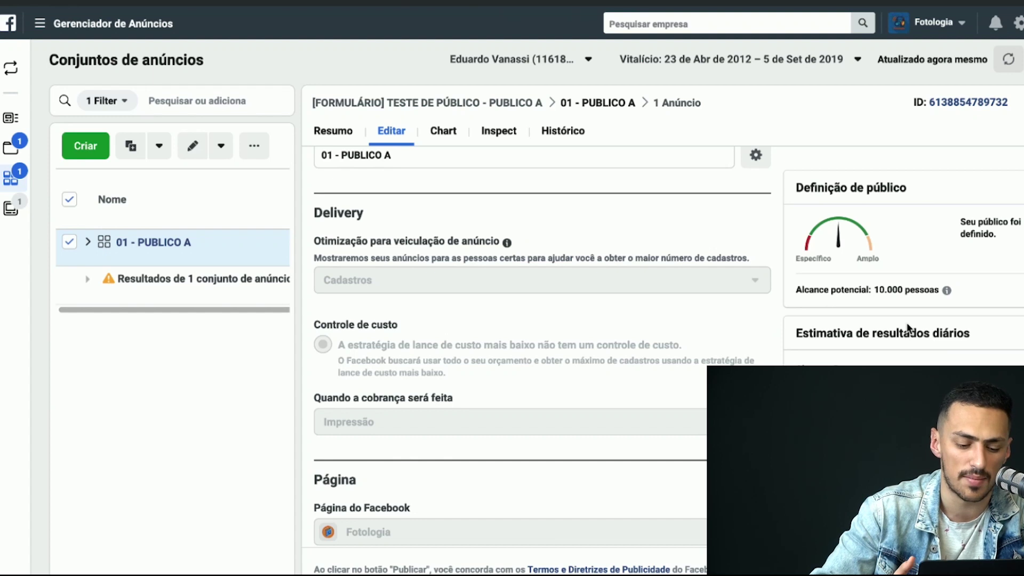